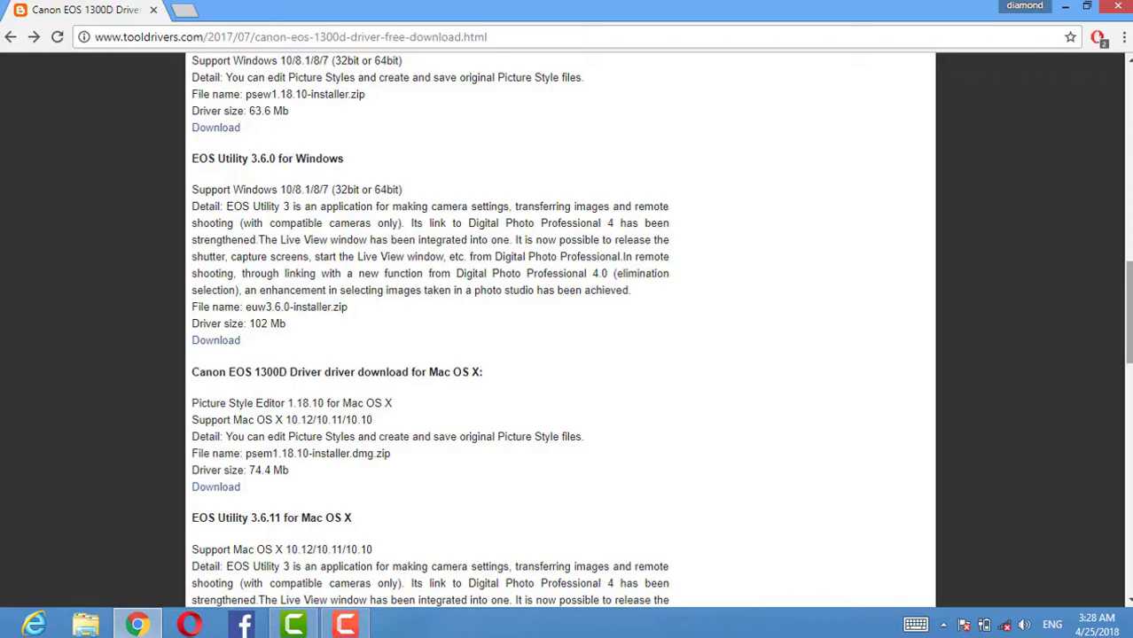
Find the EOS Utility 3.6.0 for Windows entry on the driver page and request its download.
scroll(563, 328, "down", 3)
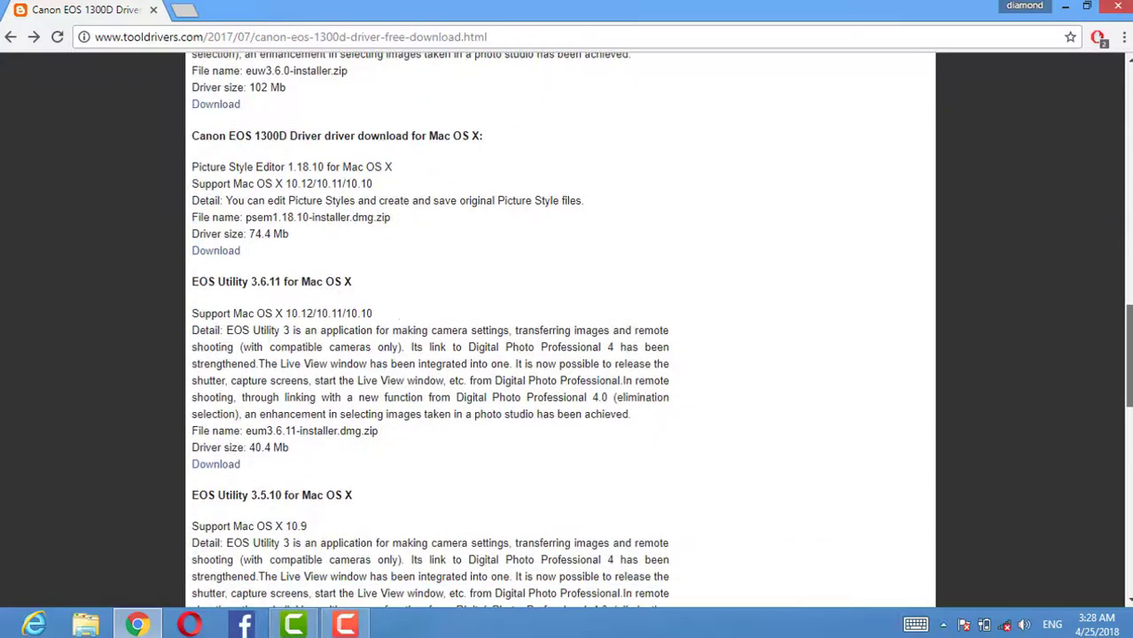
scroll(564, 328, "down", 2)
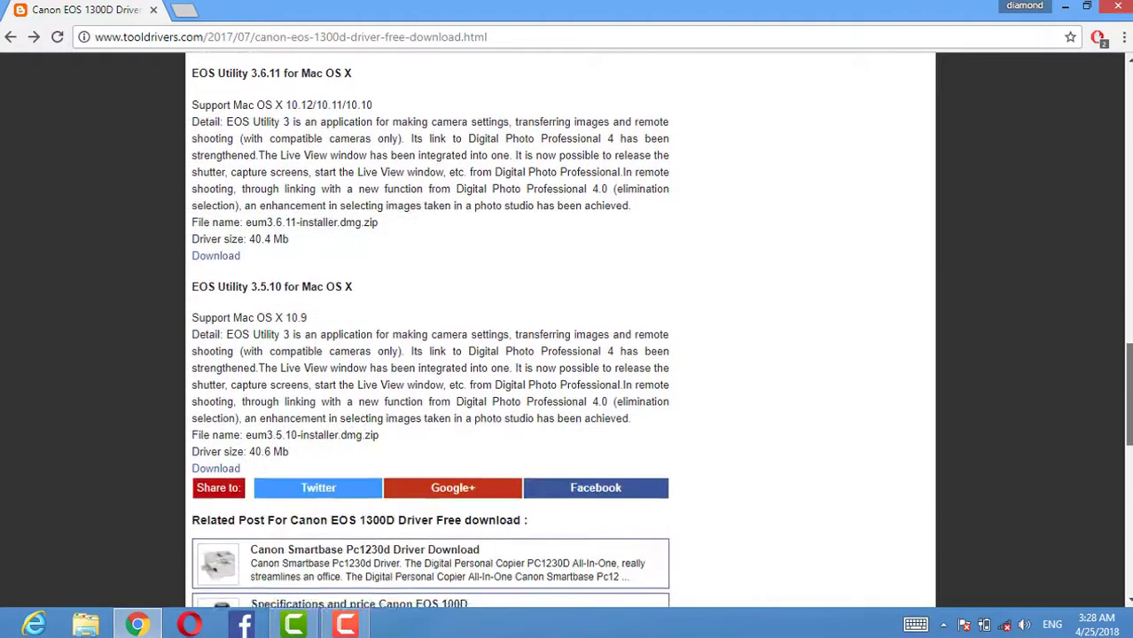
scroll(564, 328, "up", 3)
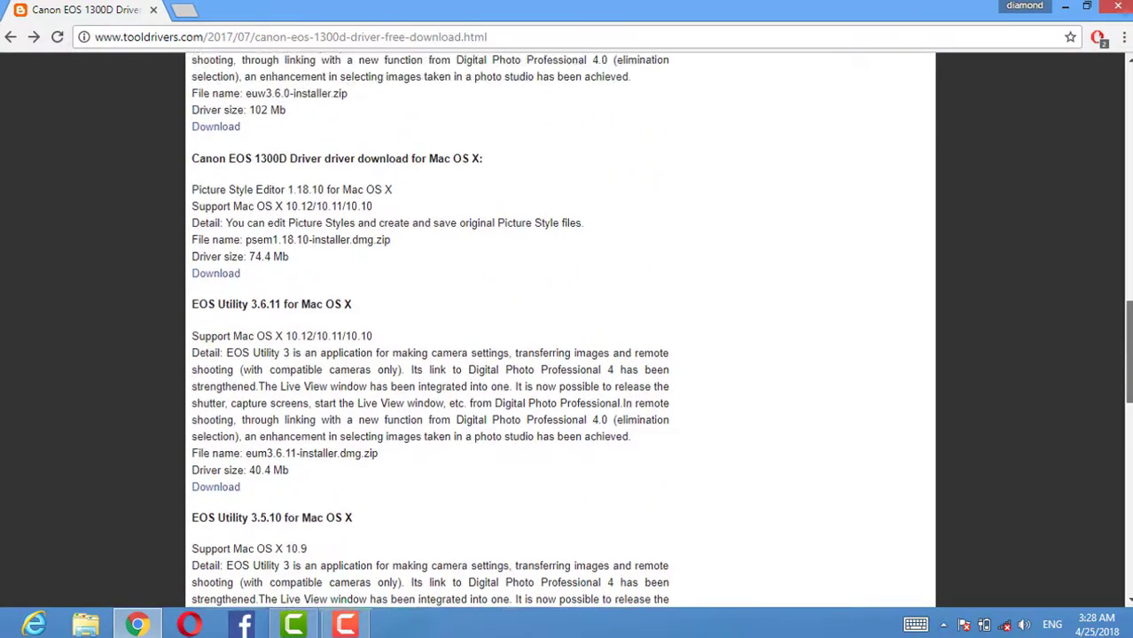
scroll(563, 328, "up", 2)
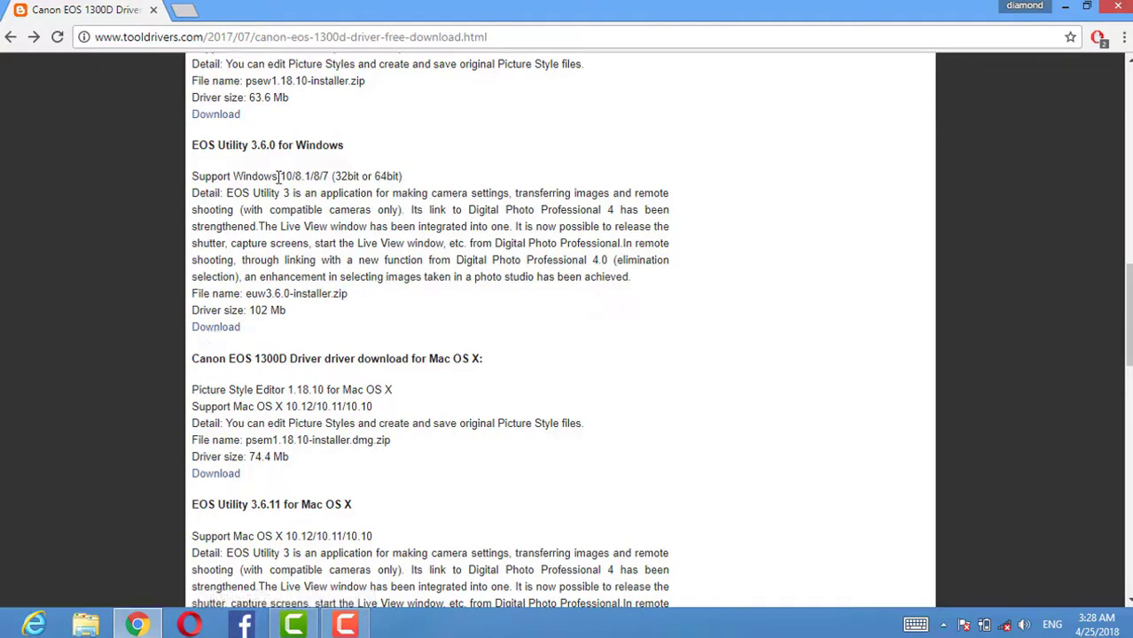
left_click_drag(281, 175, 334, 177)
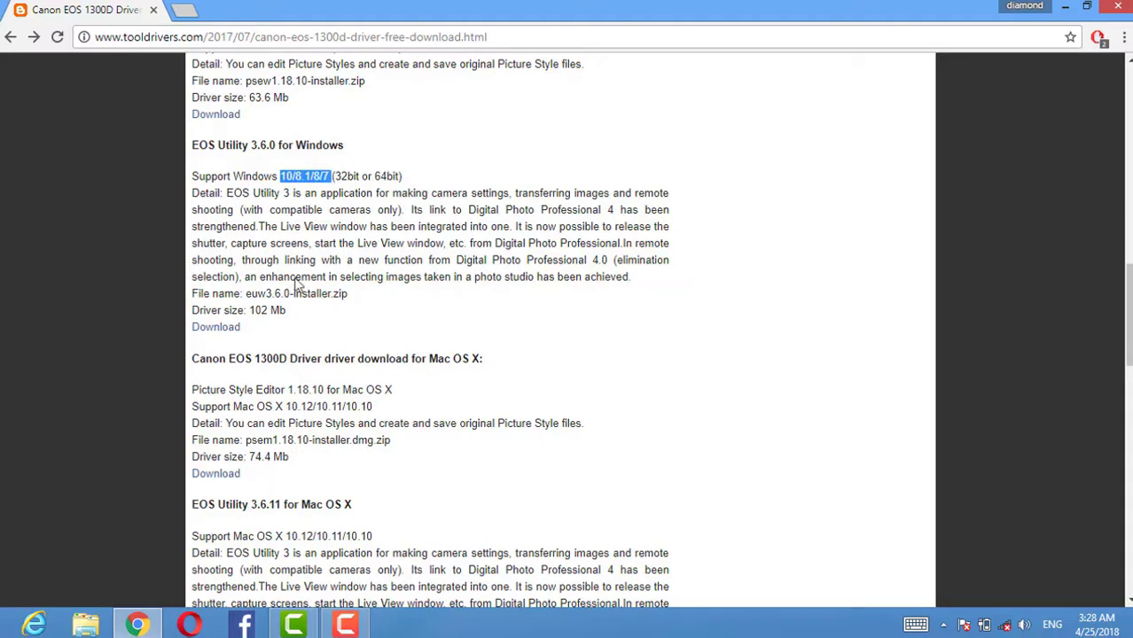
left_click(217, 327)
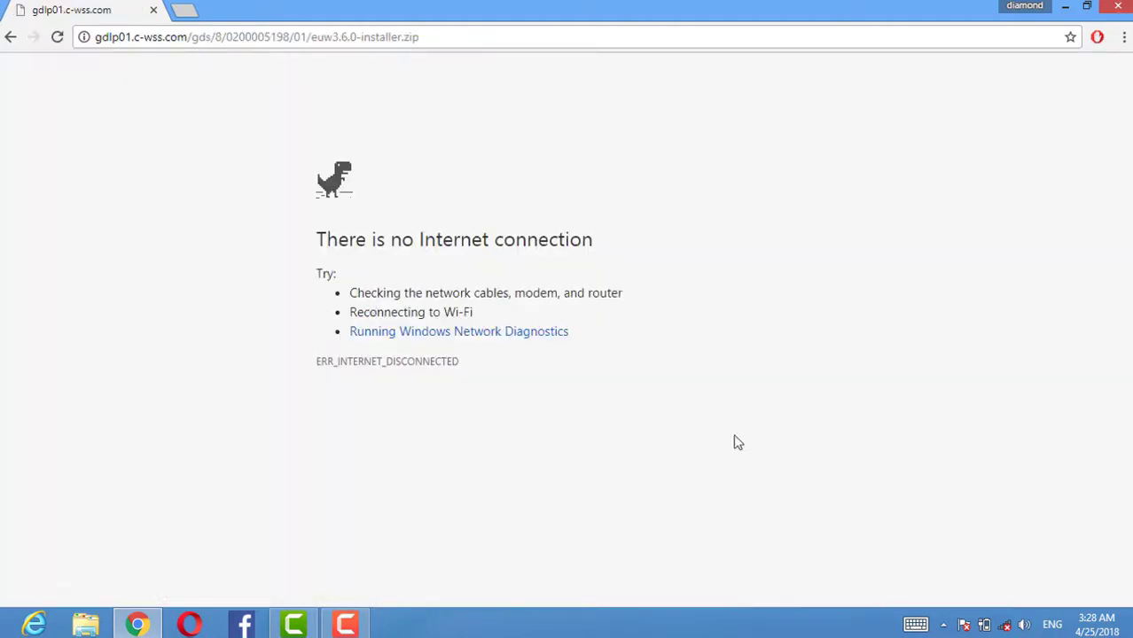
Check the network connection, and reload the installer address to start downloading euw3.6.0-installer.zip.
mouse_move(1014, 615)
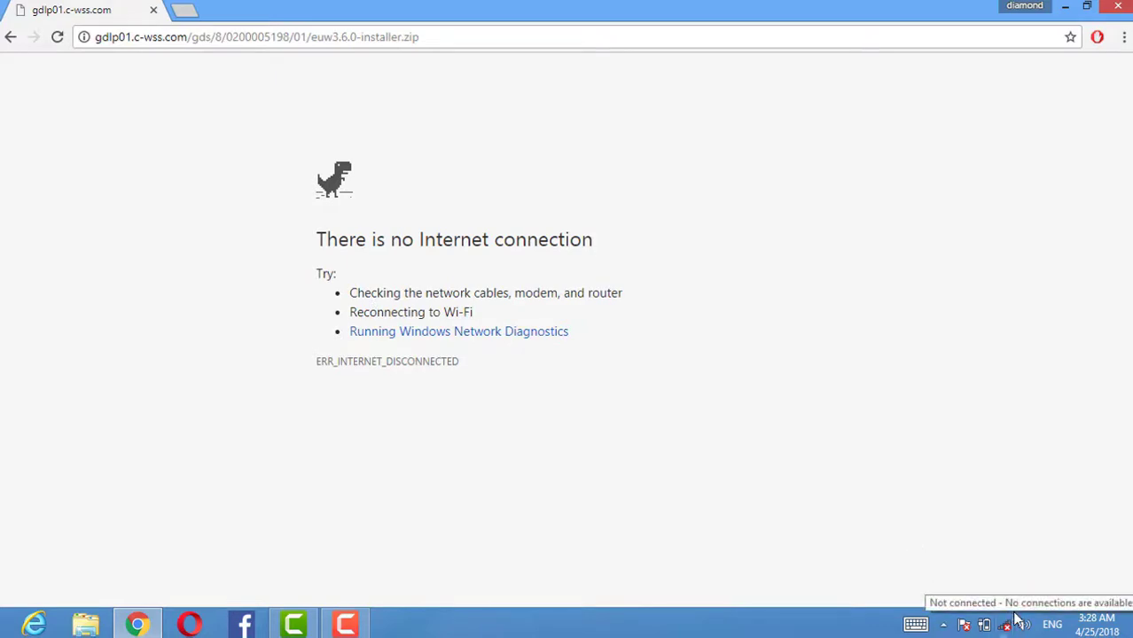
left_click(1016, 618)
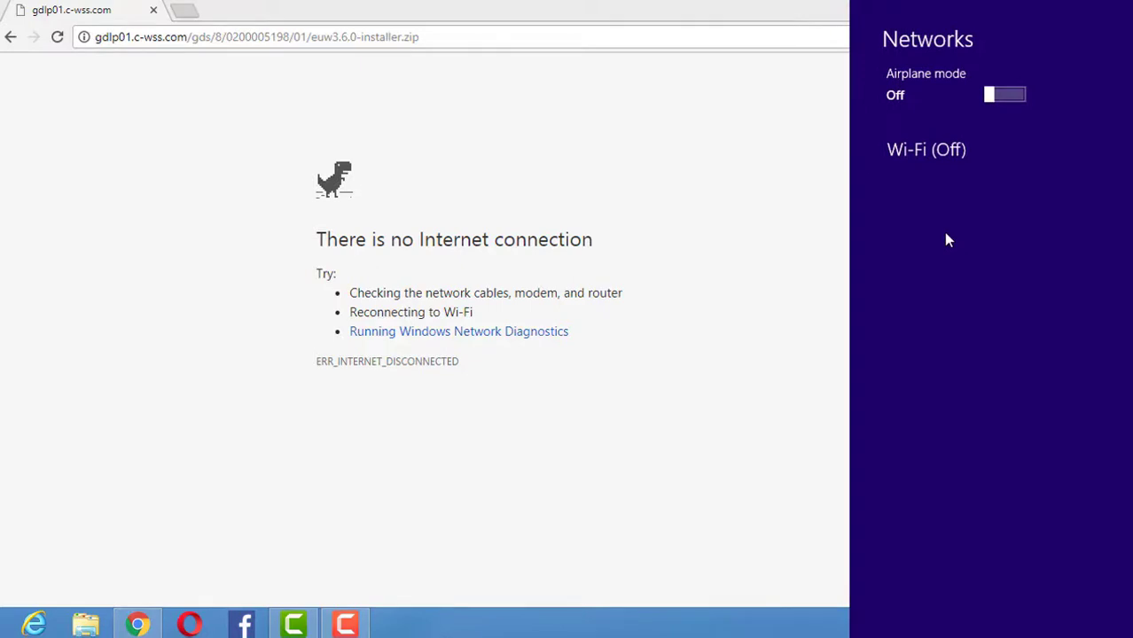
left_click(683, 287)
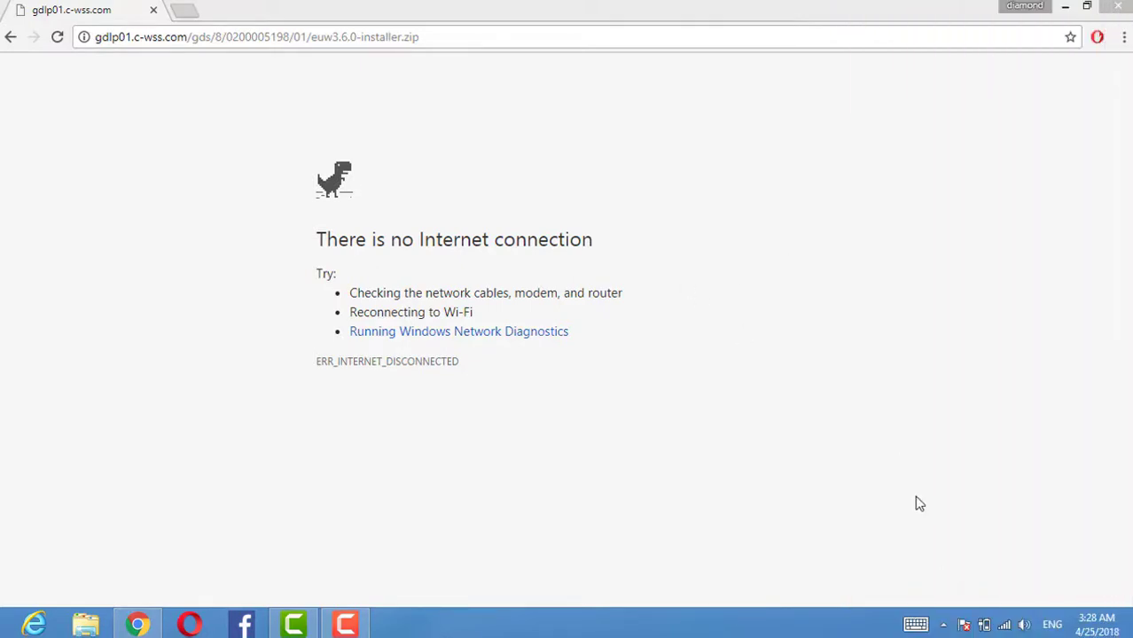
left_click(53, 41)
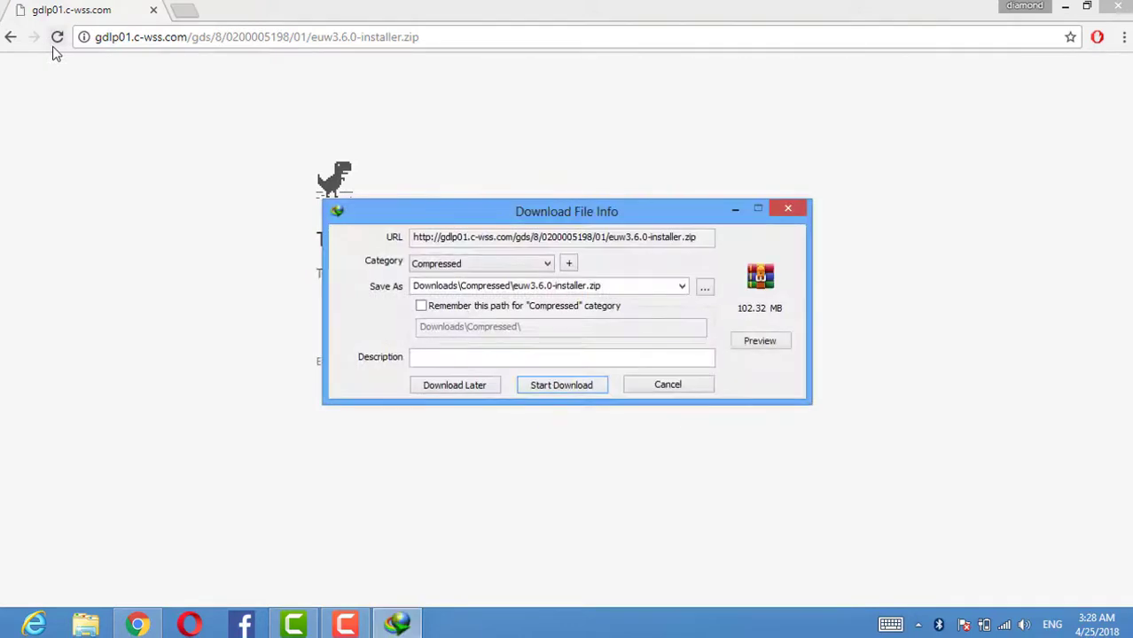
left_click(569, 394)
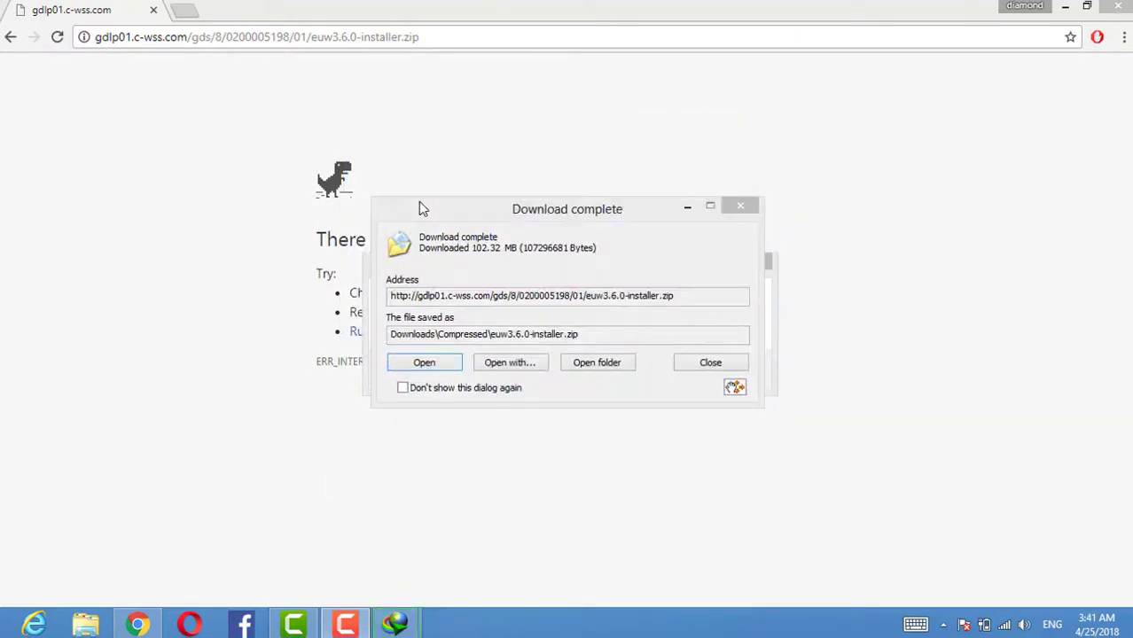
Run the installer from the downloaded archive and choose Asia as the area and India as the country.
left_click(428, 365)
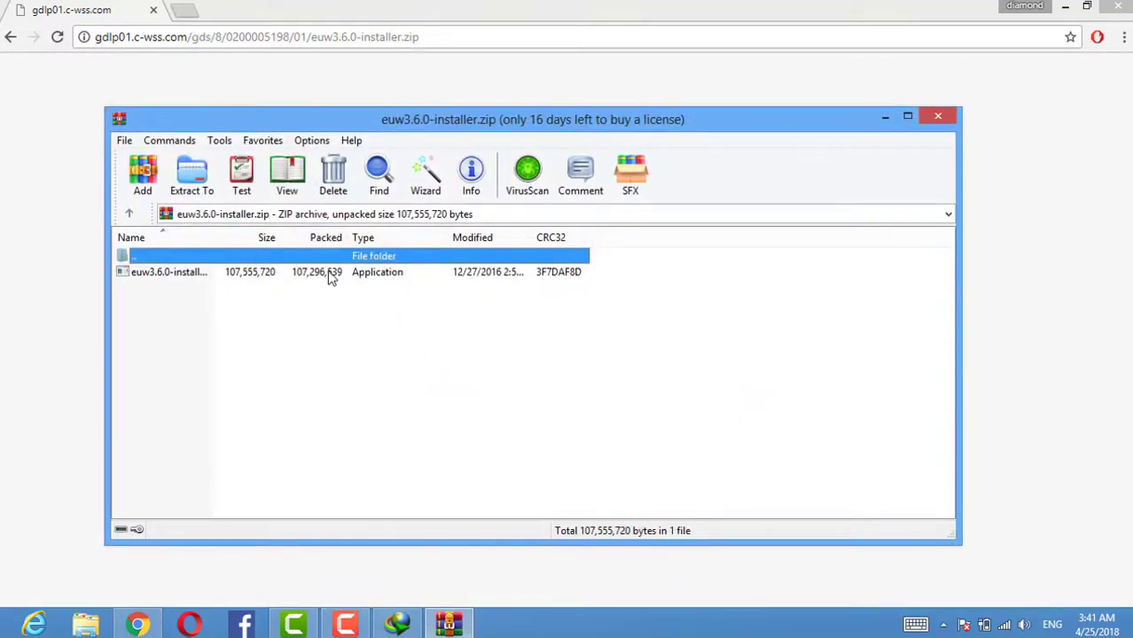
double_click(333, 277)
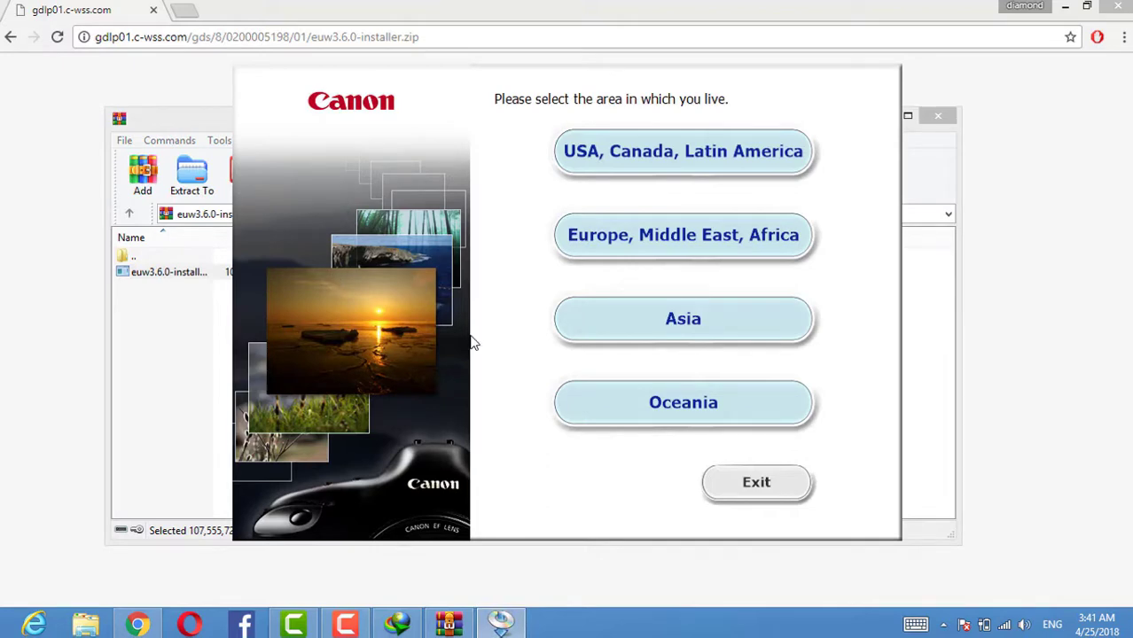
left_click(624, 333)
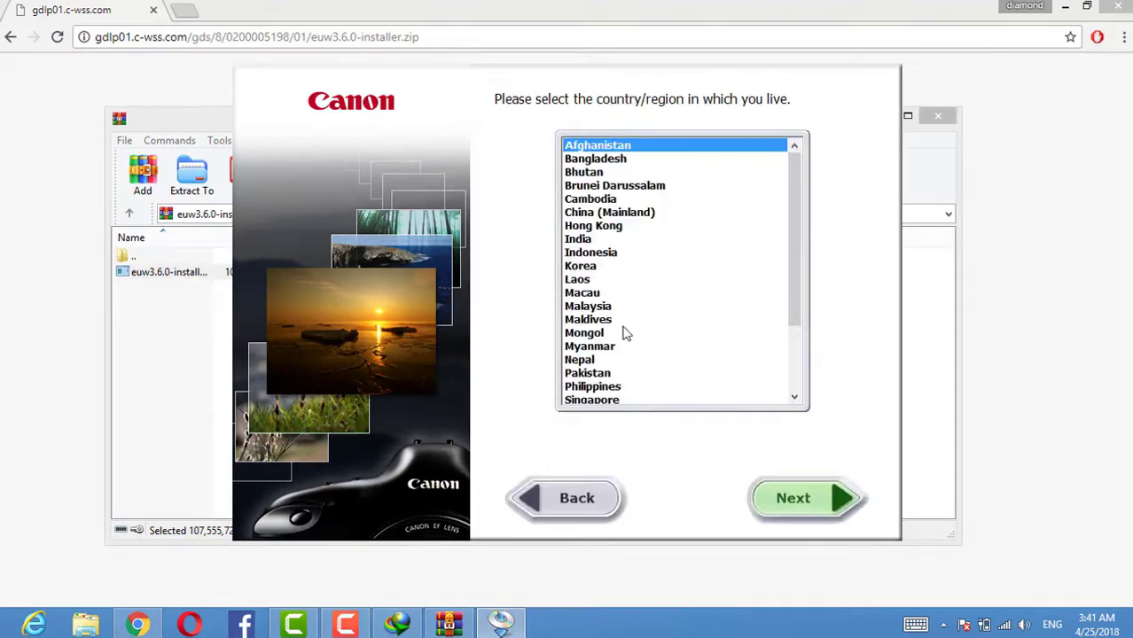
left_click(594, 241)
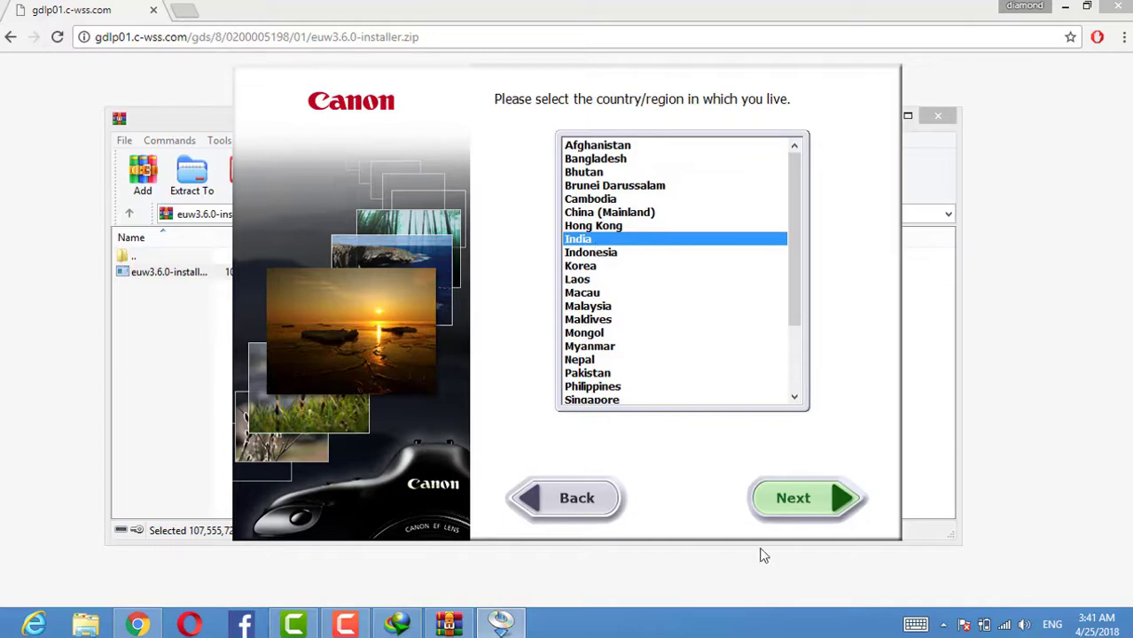
left_click(808, 521)
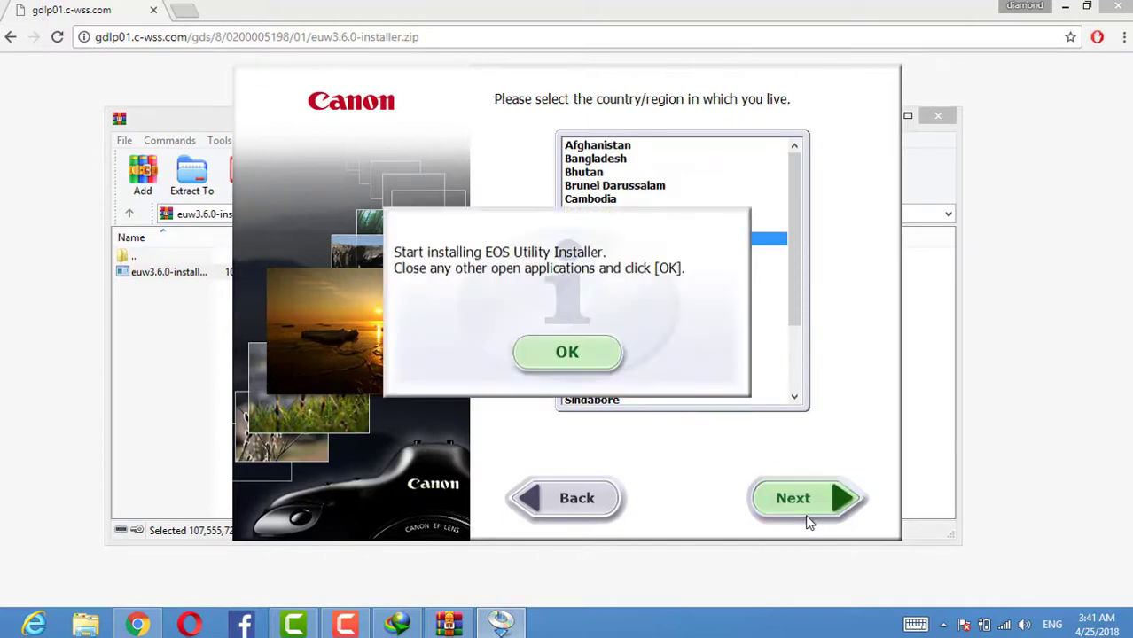
left_click(597, 359)
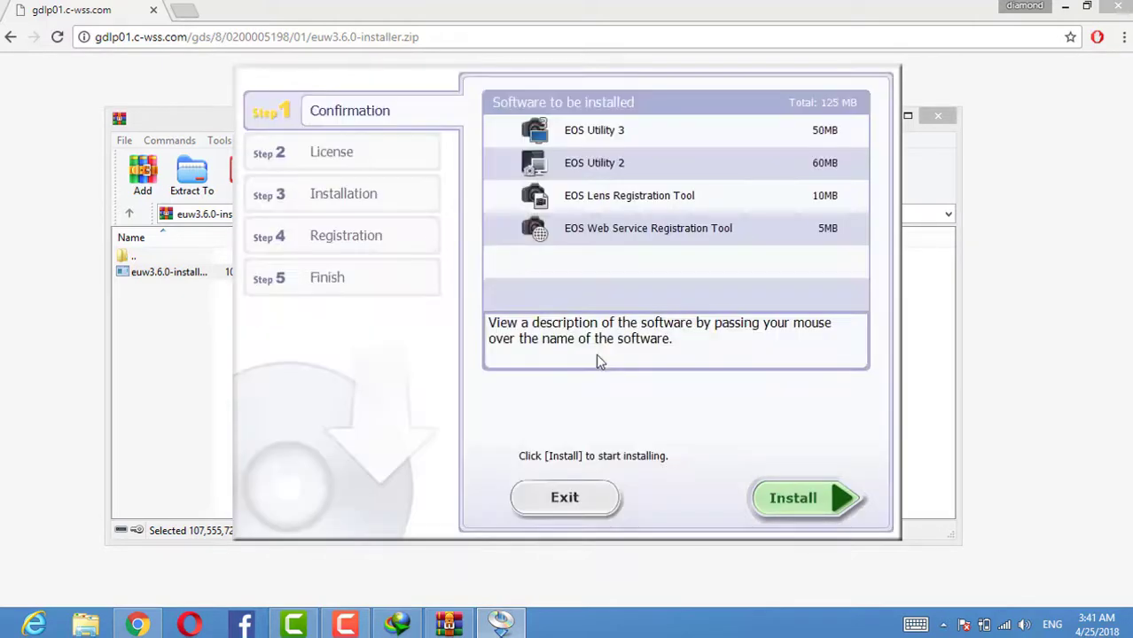
Install the listed EOS software, accepting the license agreement, and continue through the CANON iMAGE GATEWAY registration page.
left_click(770, 502)
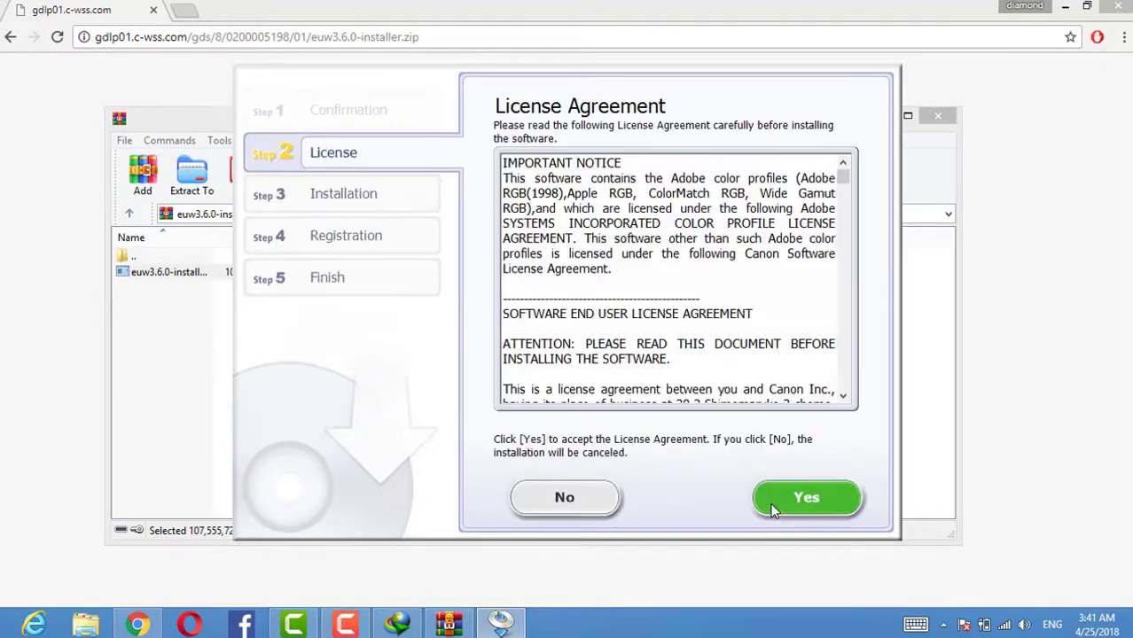
left_click(772, 510)
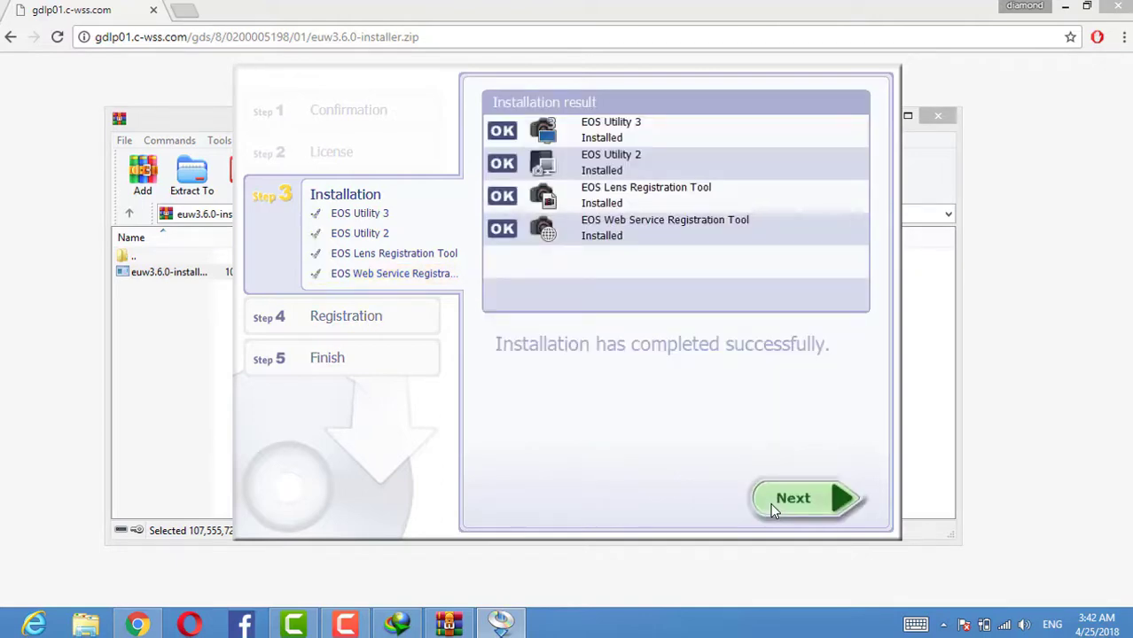
left_click(781, 502)
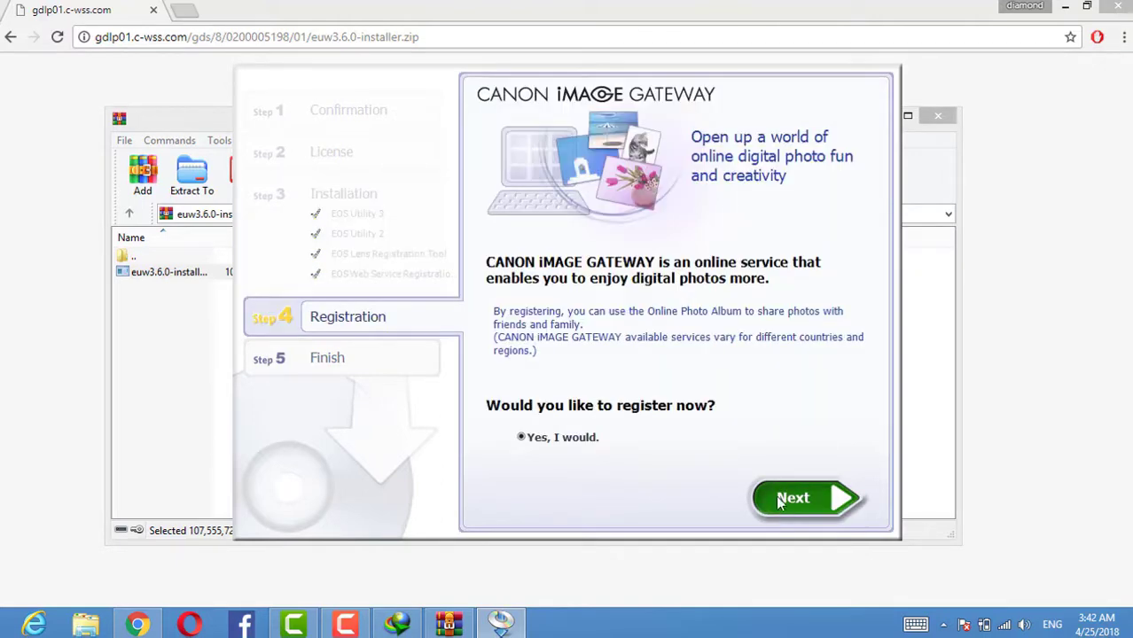
left_click(782, 501)
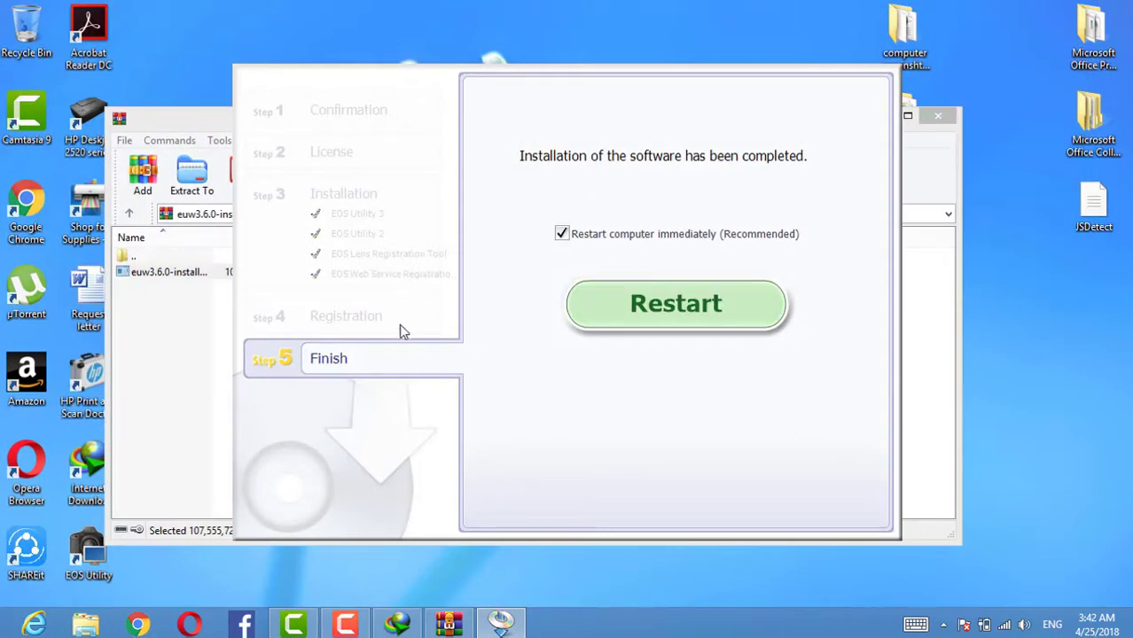
Finish the setup without restarting the computer immediately, and close the archive window and the Chrome integration notice.
left_click(561, 234)
left_click(580, 348)
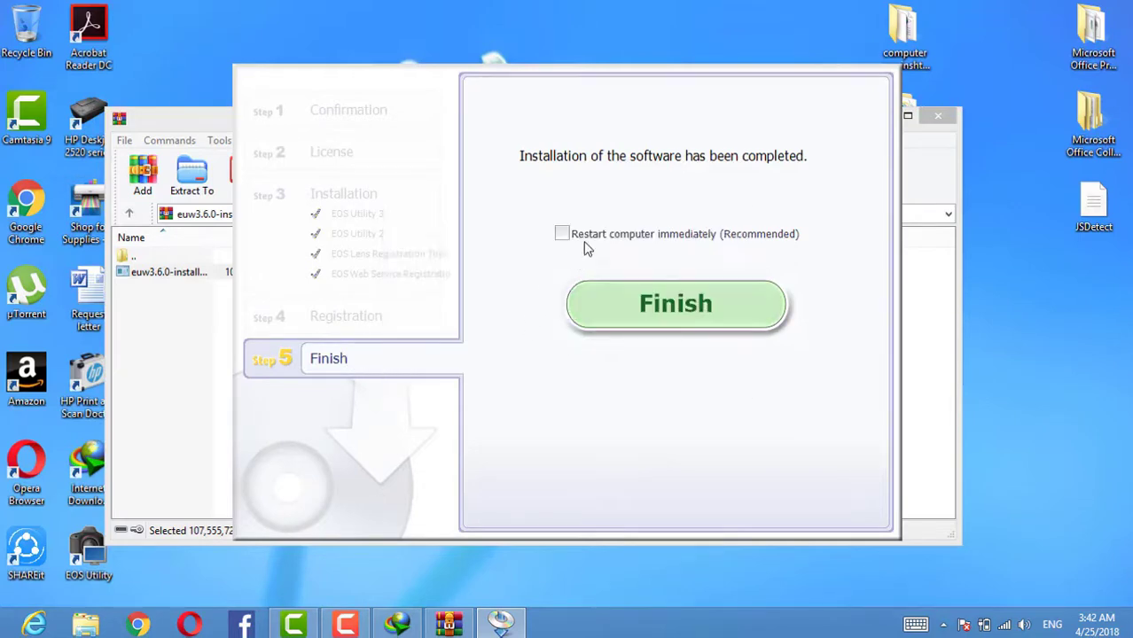
left_click(675, 306)
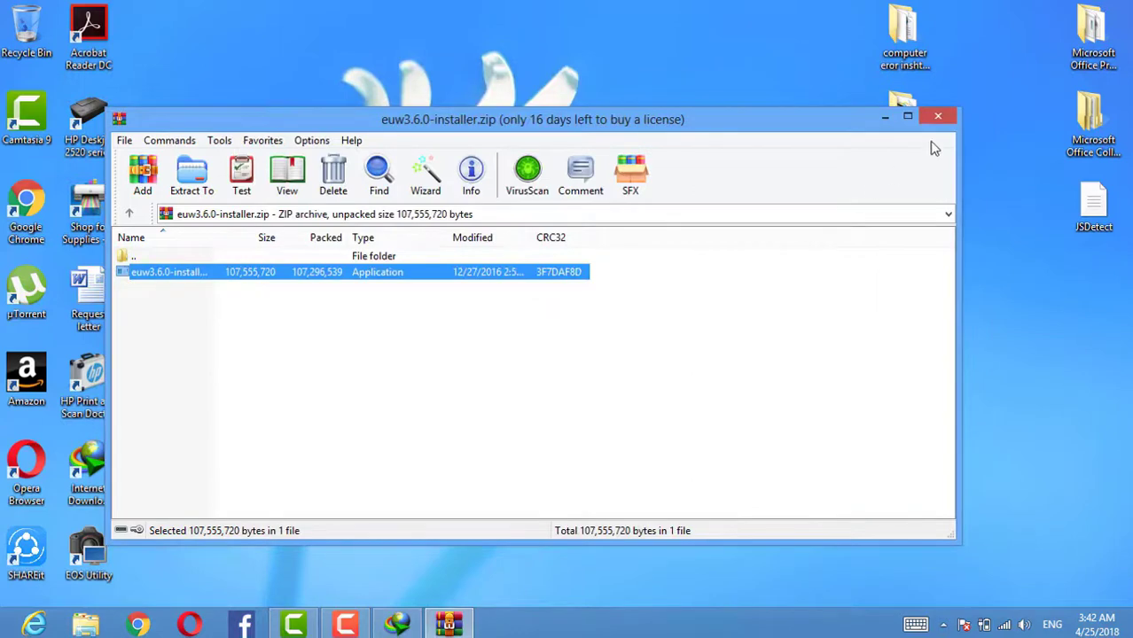
left_click(938, 116)
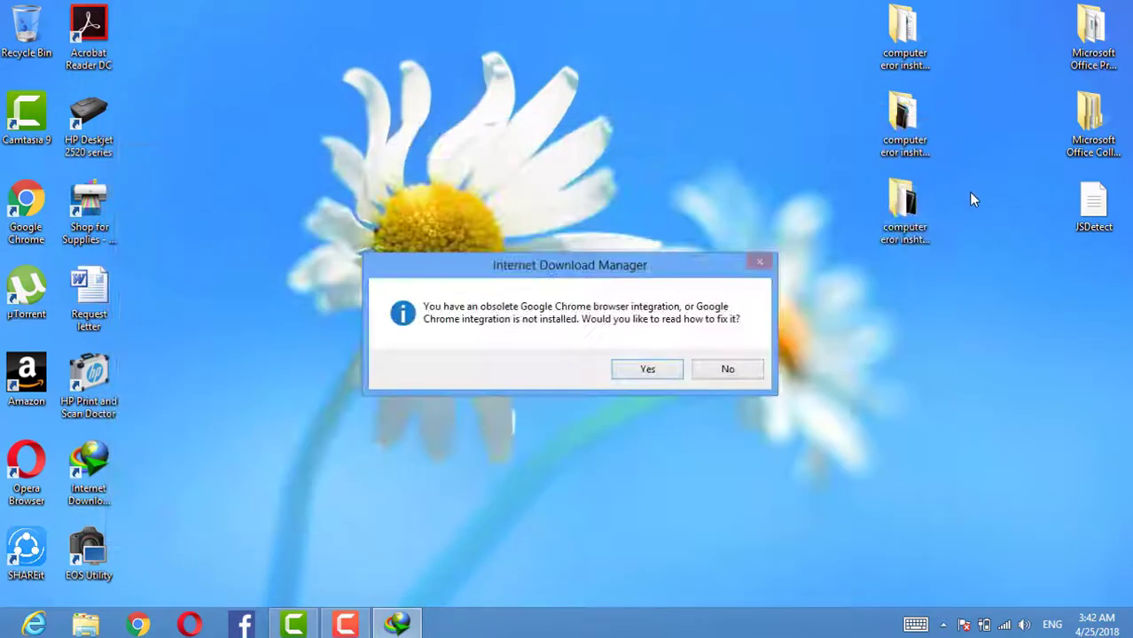
left_click(710, 369)
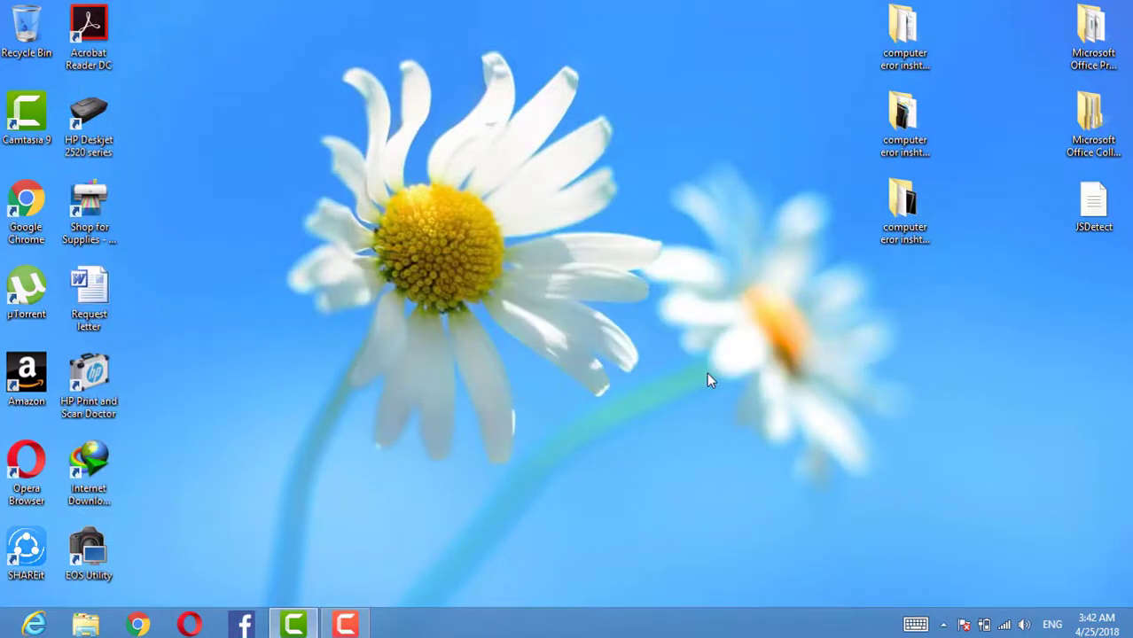
Launch EOS Utility and download camera image 100-0139 to the 2018_04_25 folder in Pictures.
double_click(98, 555)
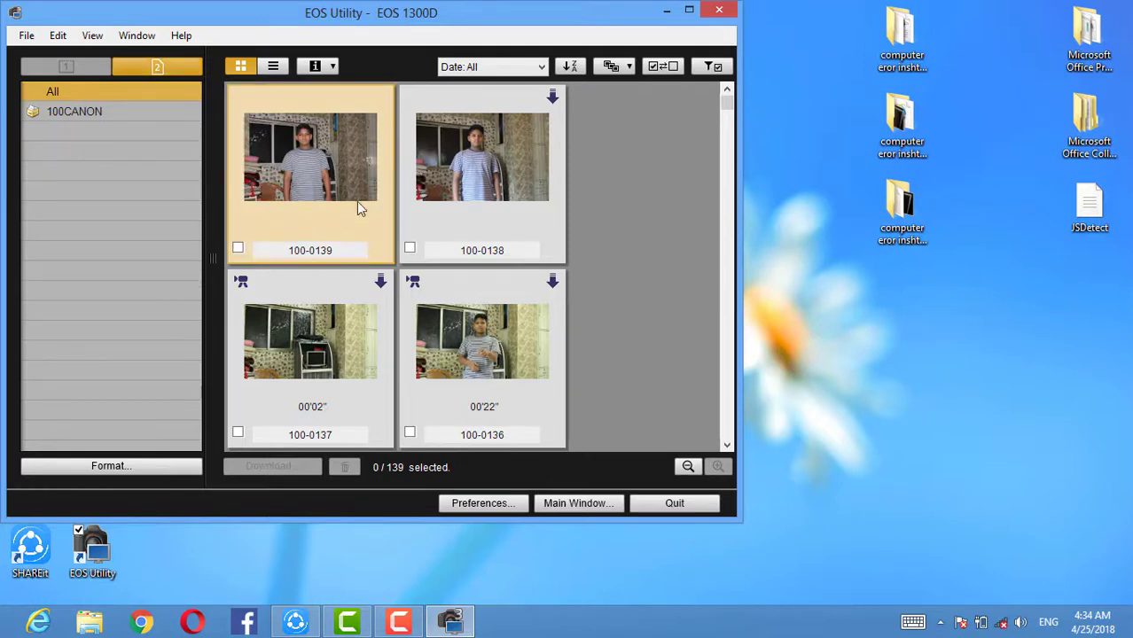
left_click(238, 248)
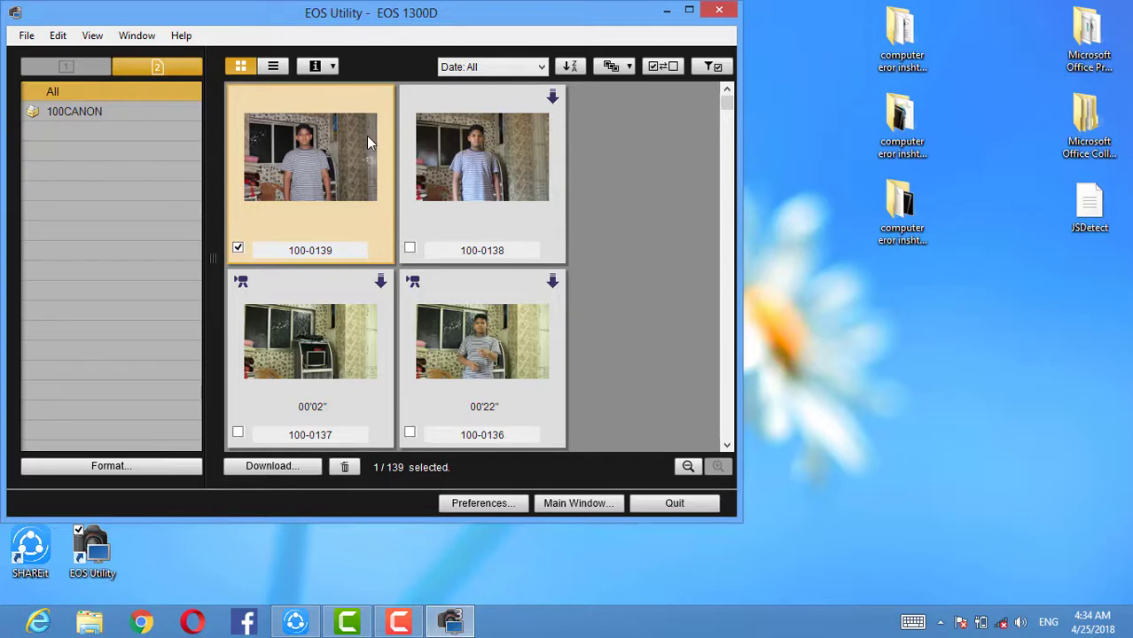
left_click(271, 470)
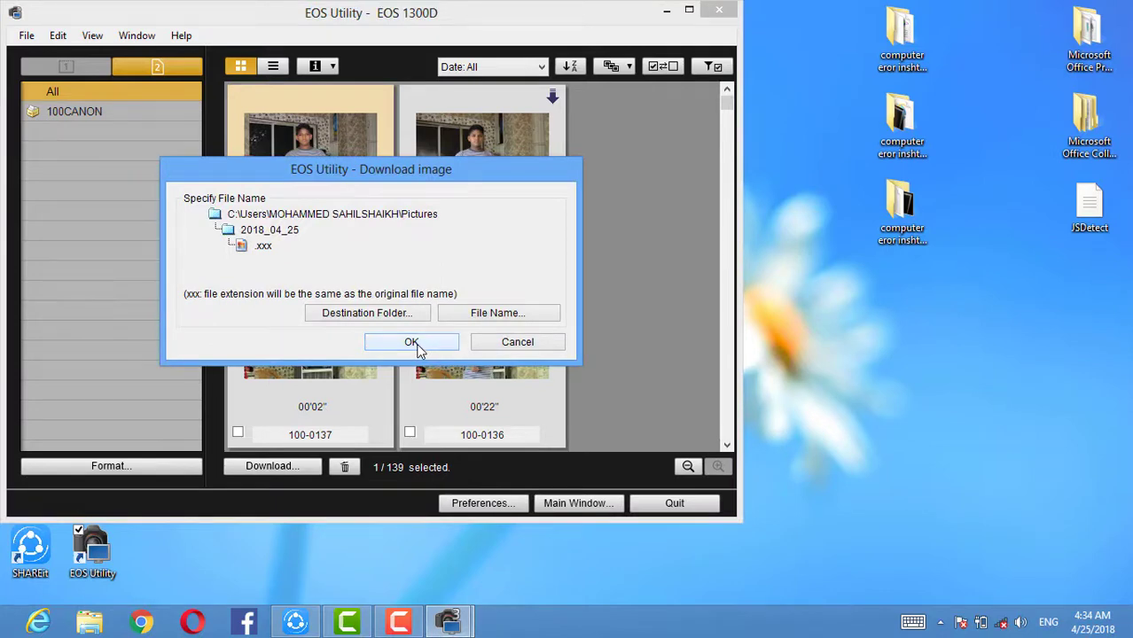
left_click(412, 342)
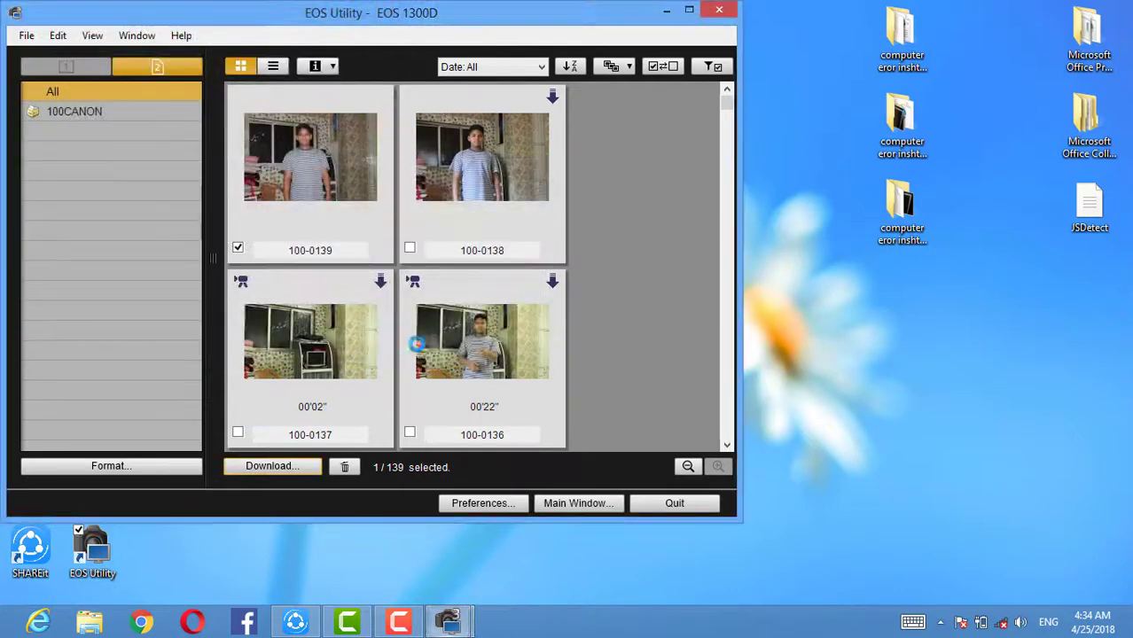
left_click(381, 101)
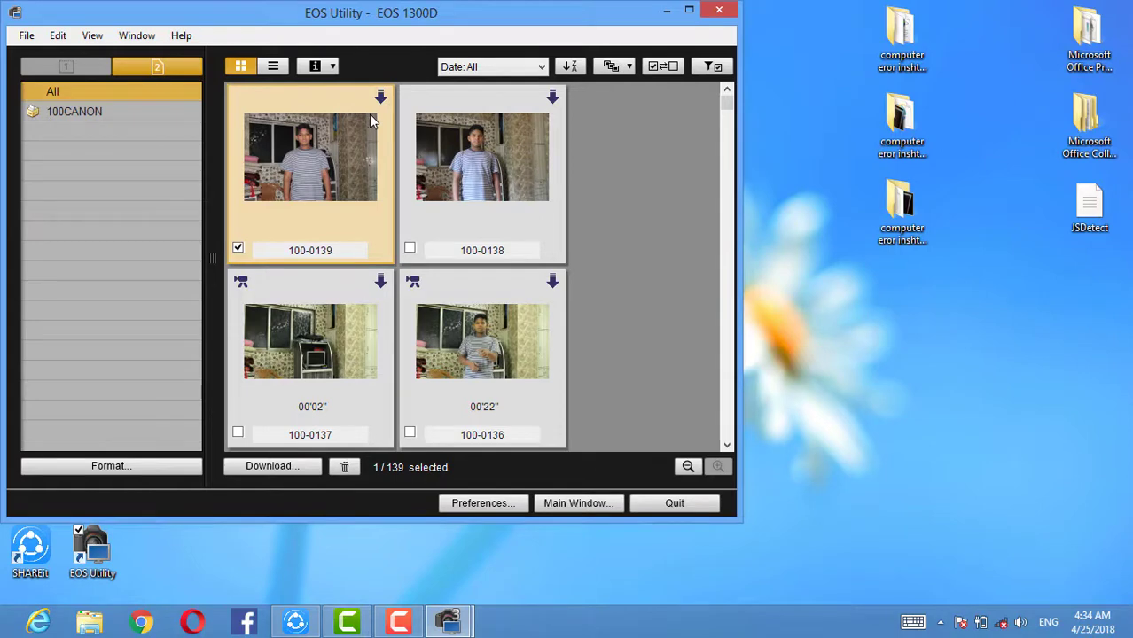
Open the 2018_04_25 folder in the Pictures library, view the downloaded photo and return to the Start screen.
left_click(88, 622)
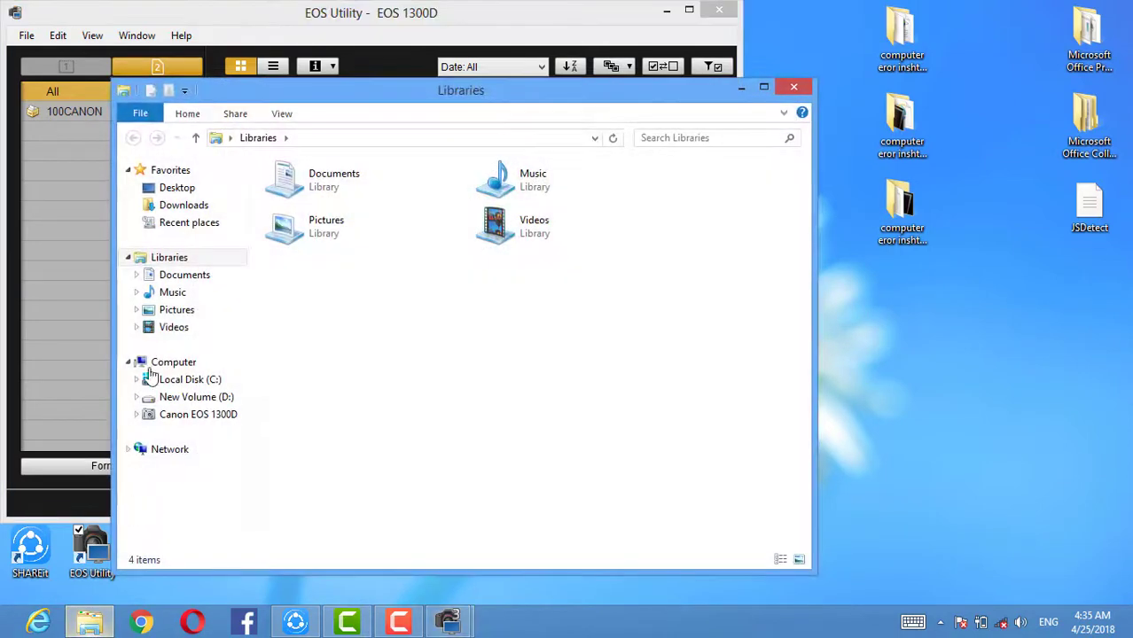
left_click(173, 311)
left_click(319, 228)
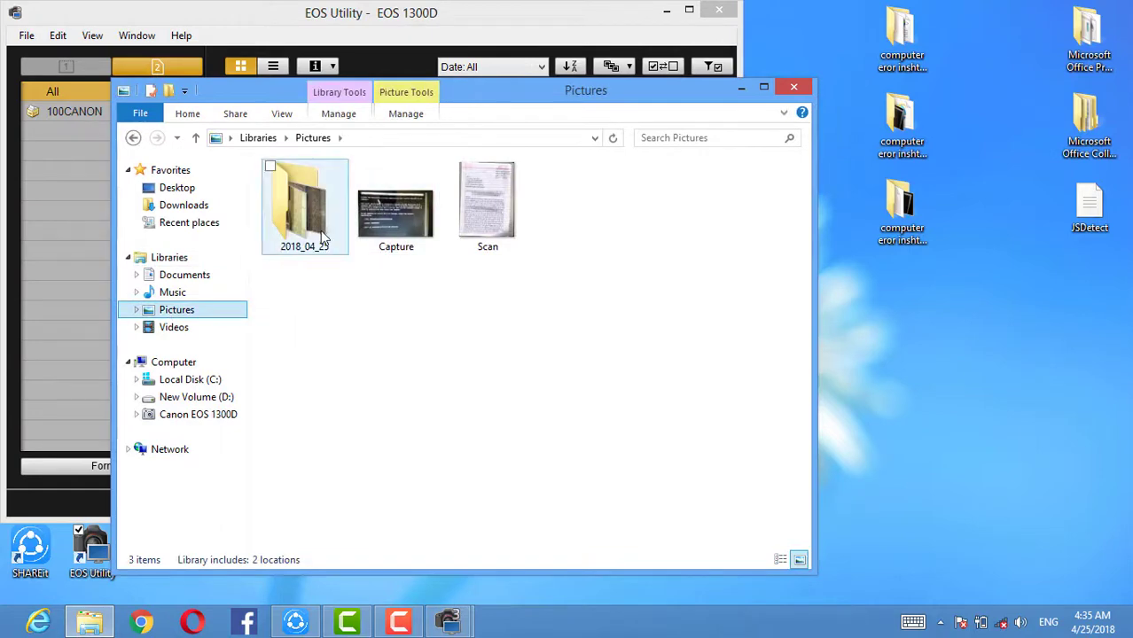
double_click(325, 236)
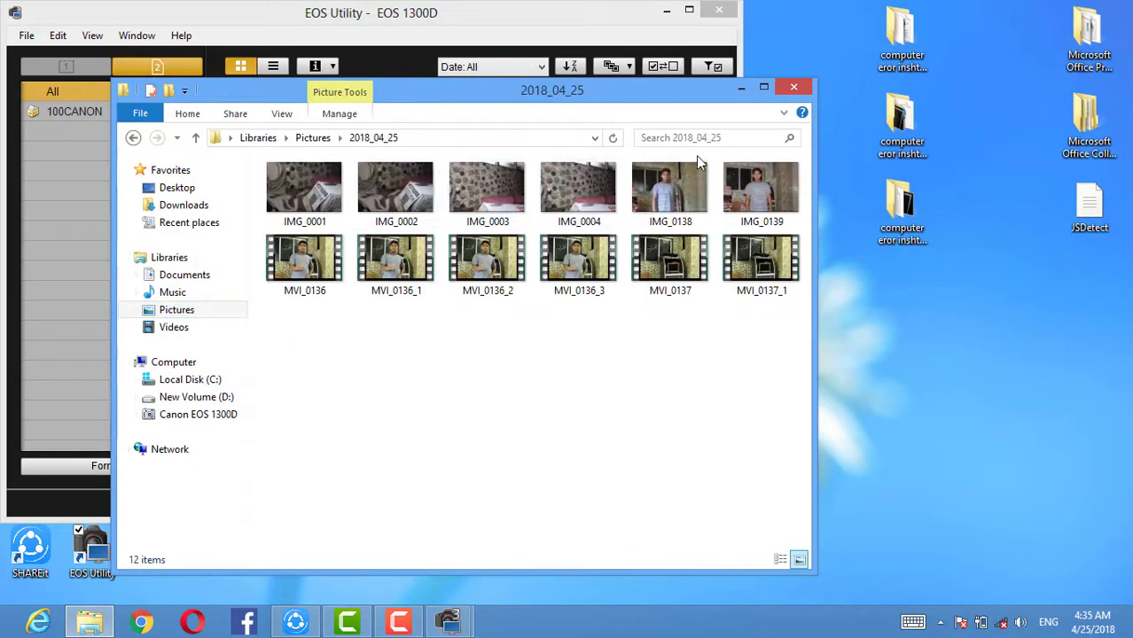
double_click(672, 190)
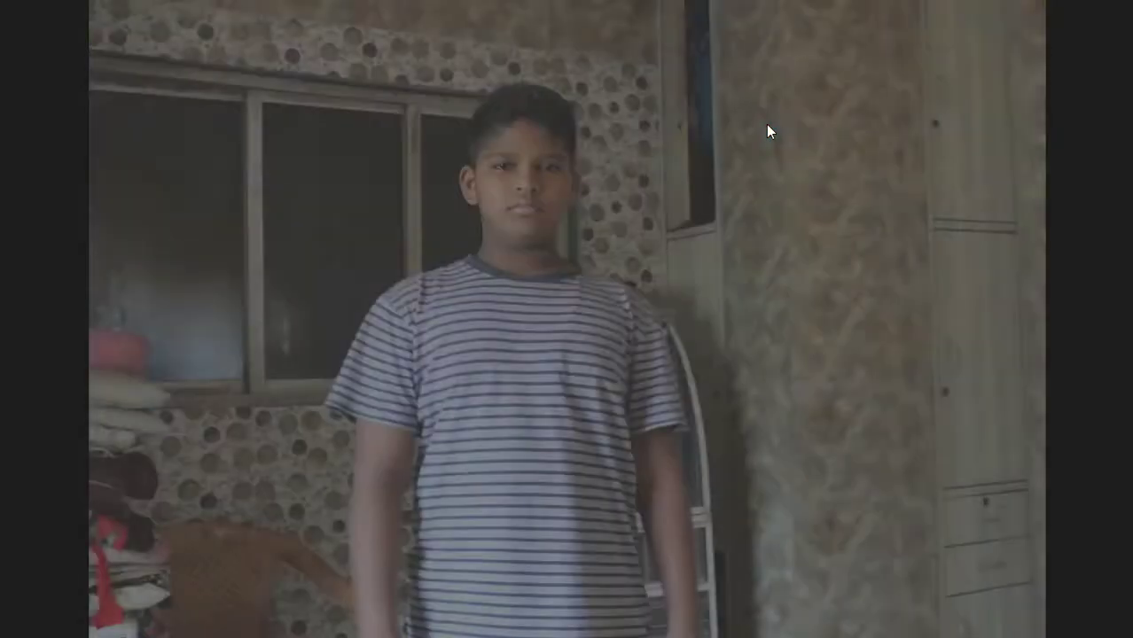
key("super")
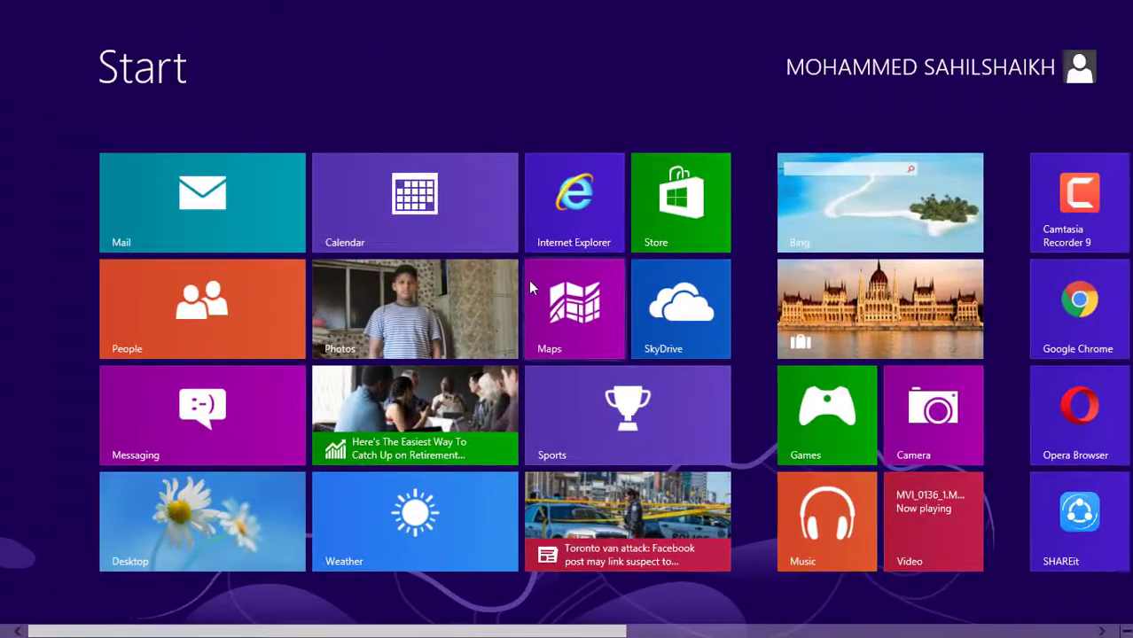
Return to the desktop, close the 2018_04_25 folder window, and relaunch EOS Utility to bring up the EOS 1300D remote shooting controls.
left_click(248, 500)
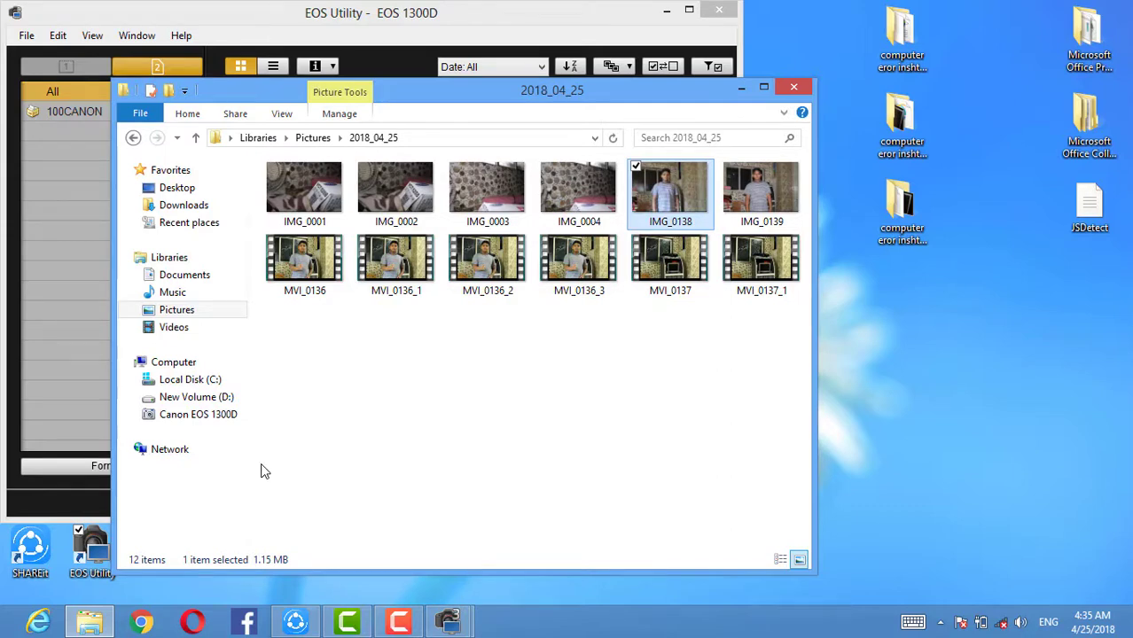
left_click(791, 85)
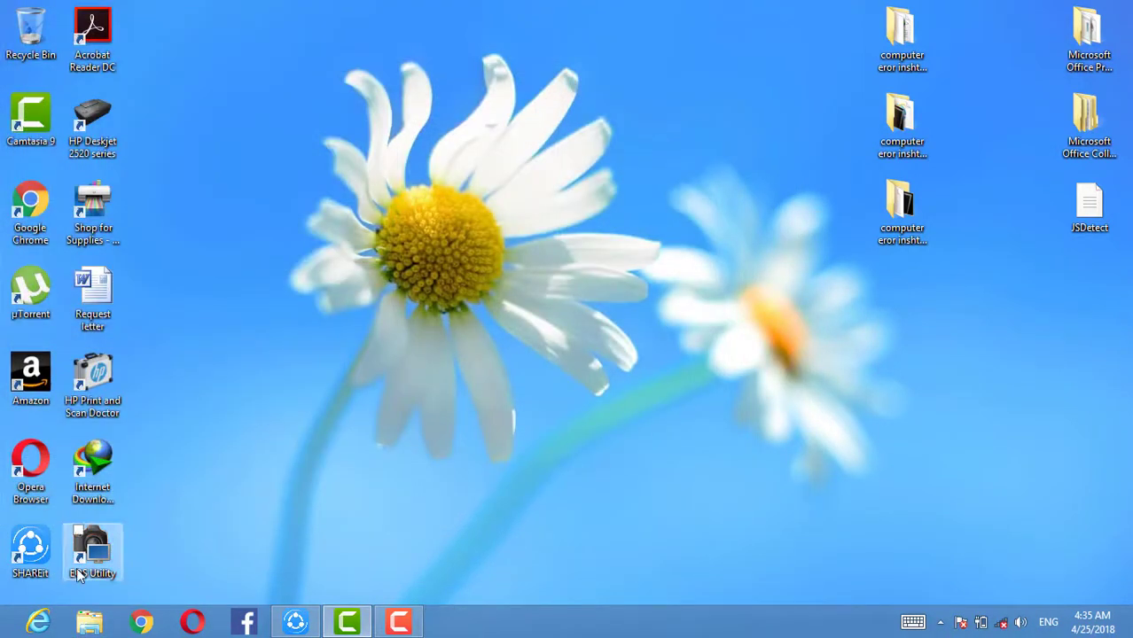
double_click(78, 574)
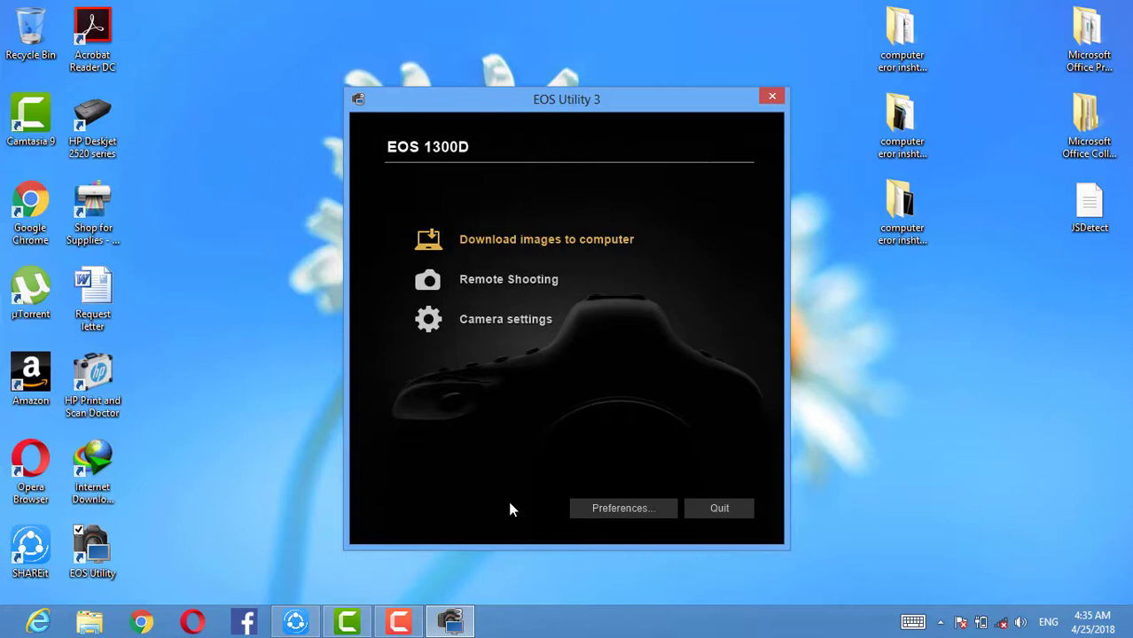
left_click(741, 508)
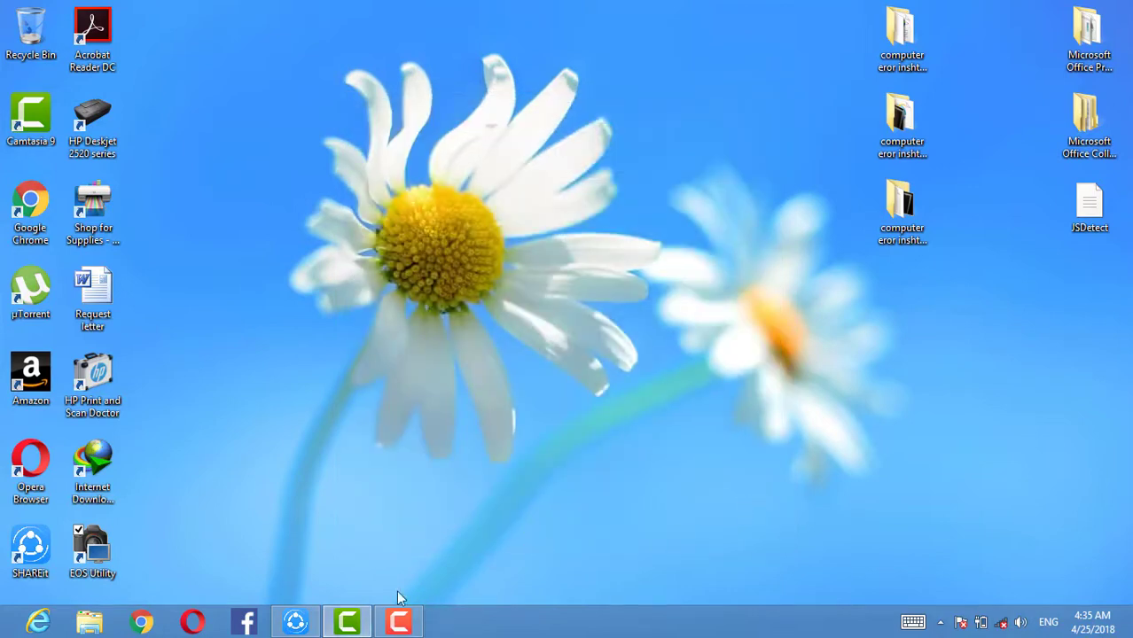
double_click(116, 544)
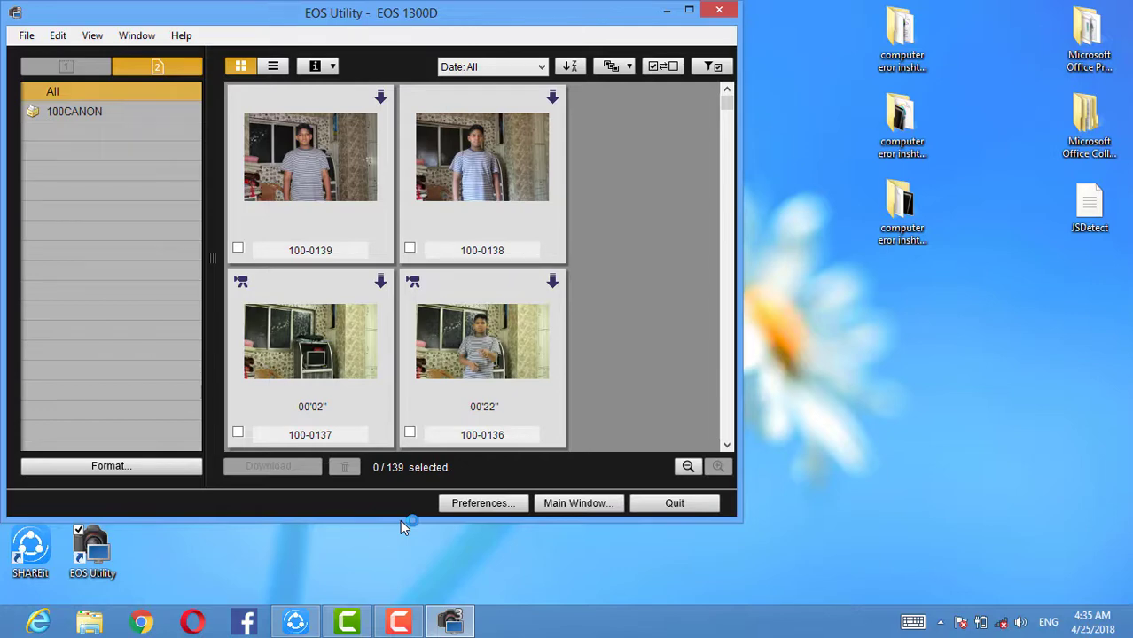
left_click(559, 503)
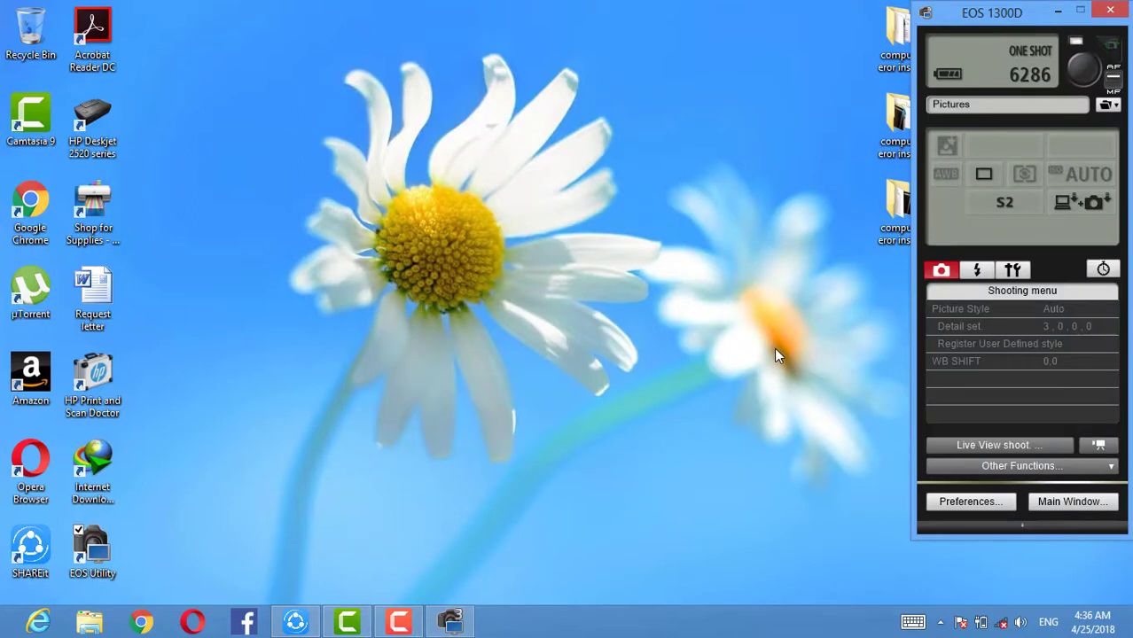
View the timer shooting settings of the EOS 1300D and dismiss them without starting a timed shot.
left_click(1075, 77)
left_click(1104, 269)
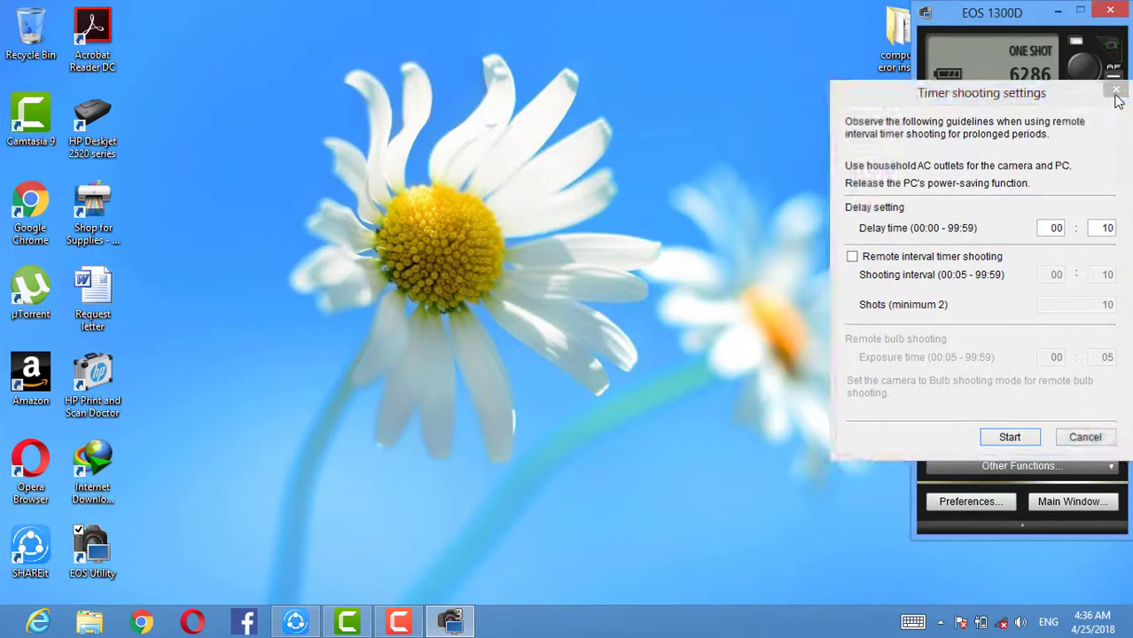
left_click(1115, 92)
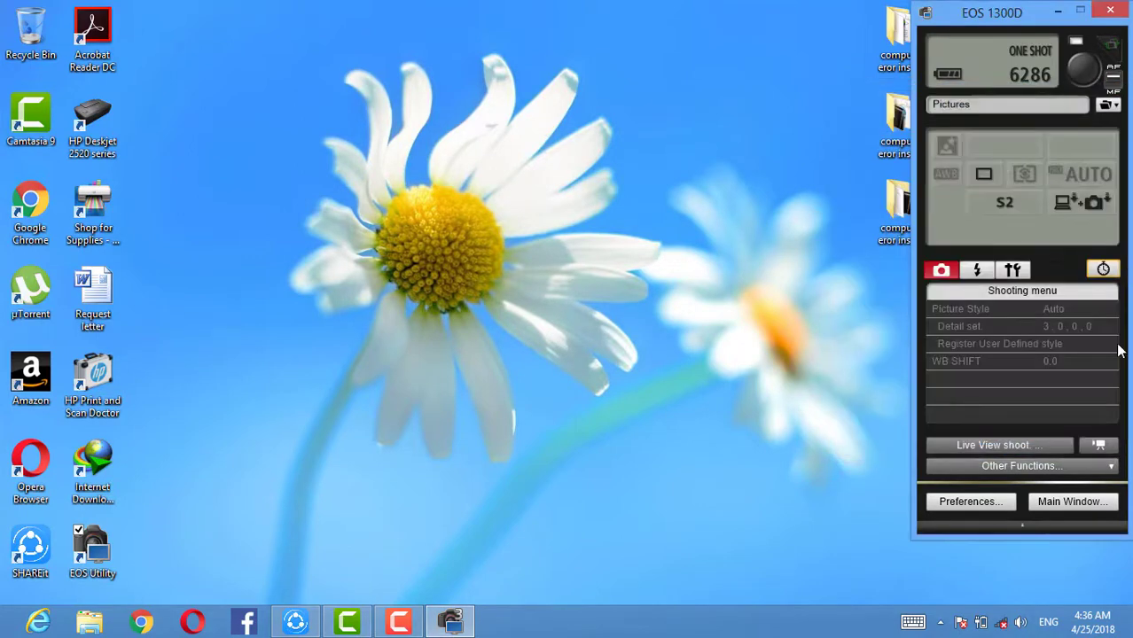
Open the movie Remote Live View, shift the focus by medium increments in both directions, and run autofocus.
left_click(1096, 447)
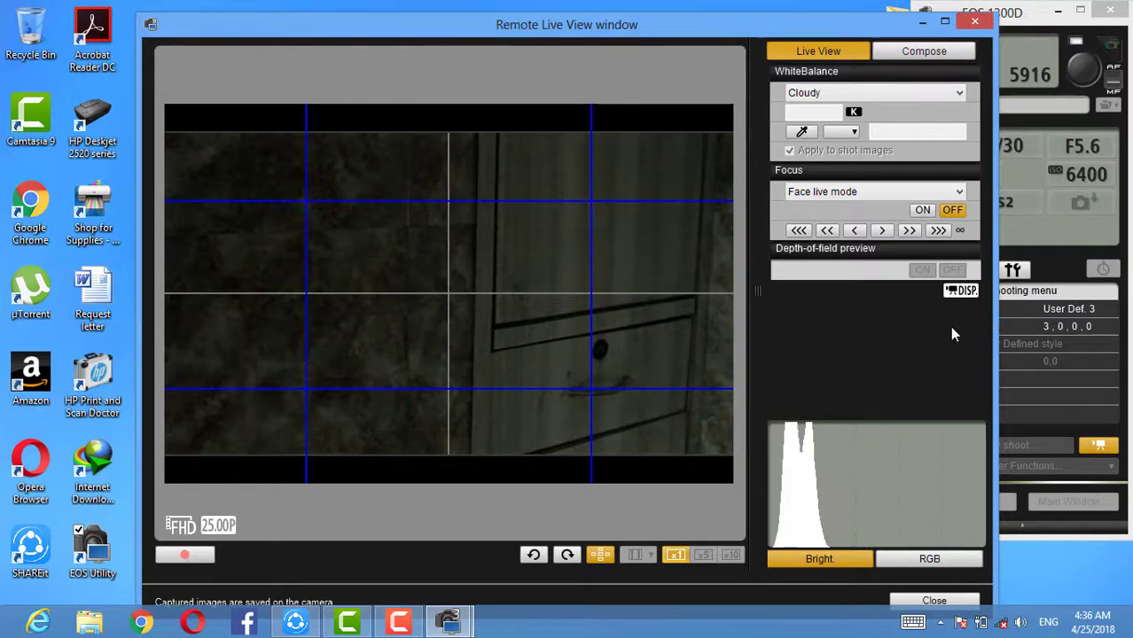
left_click(922, 211)
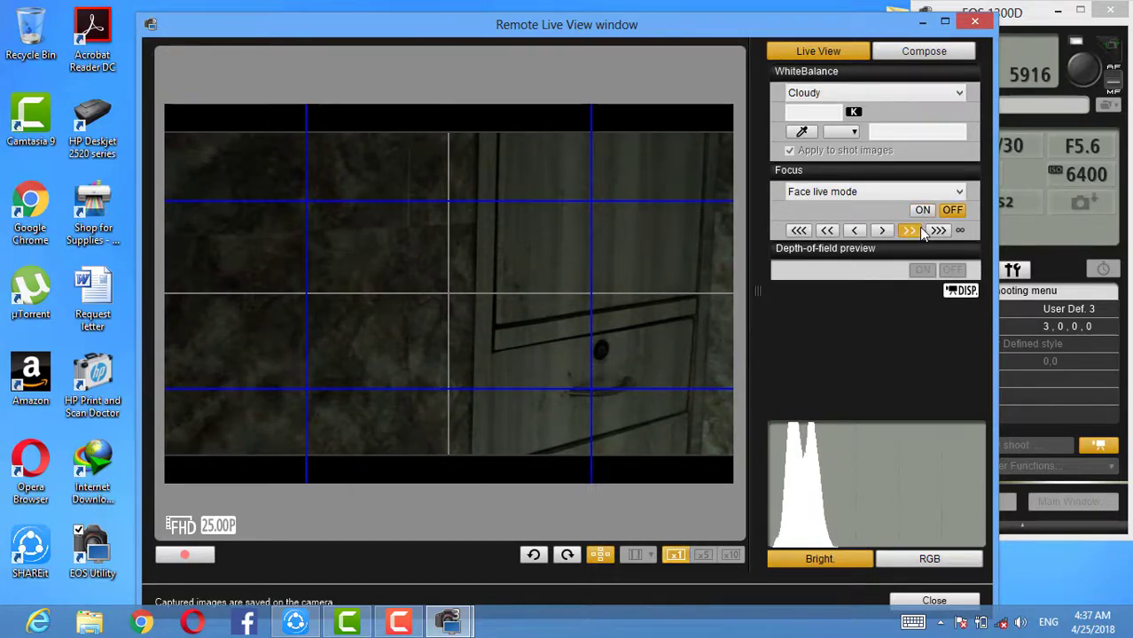
left_click(908, 231)
left_click(835, 233)
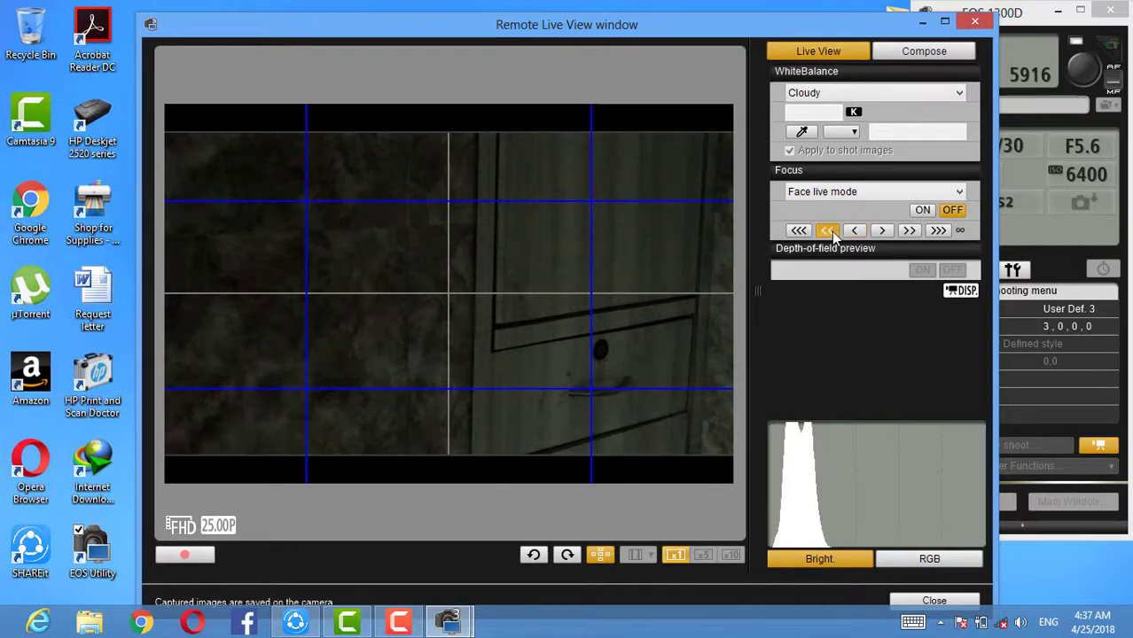
left_click(926, 213)
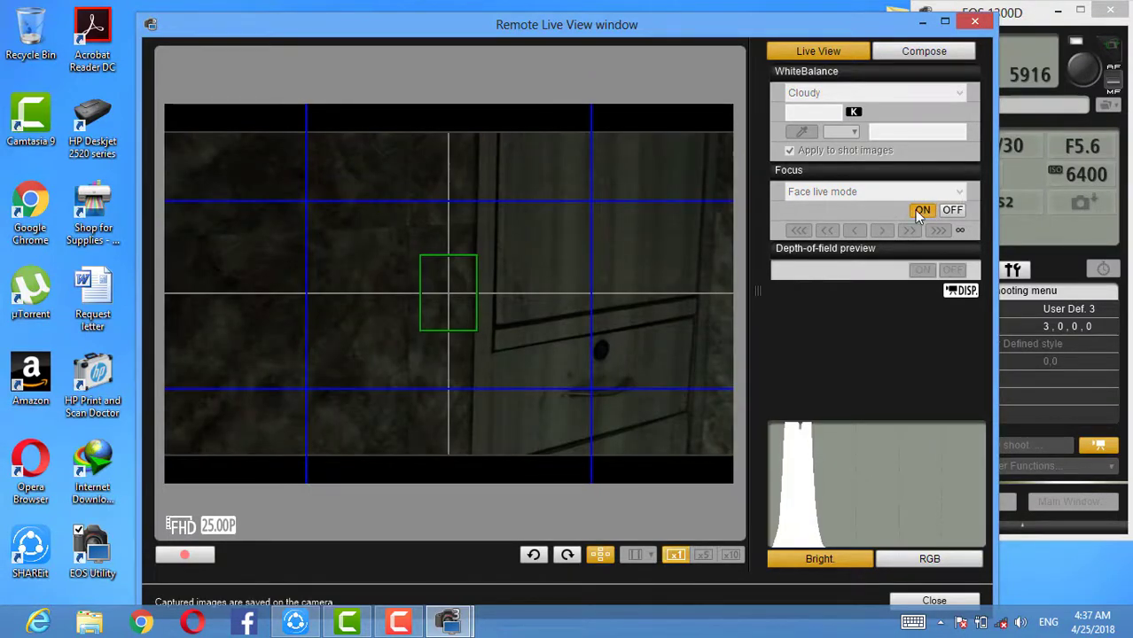
Set the live view focus mode to Quick mode and, after trying Auto: White priority and Fluorescent, set the white balance to Flash.
left_click(948, 191)
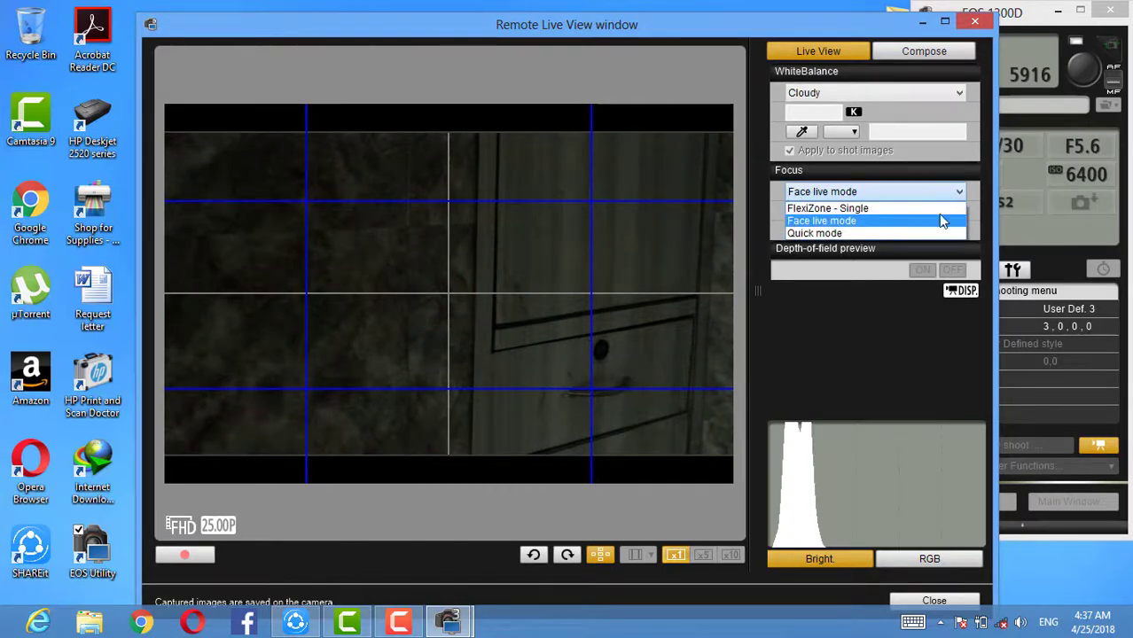
left_click(923, 233)
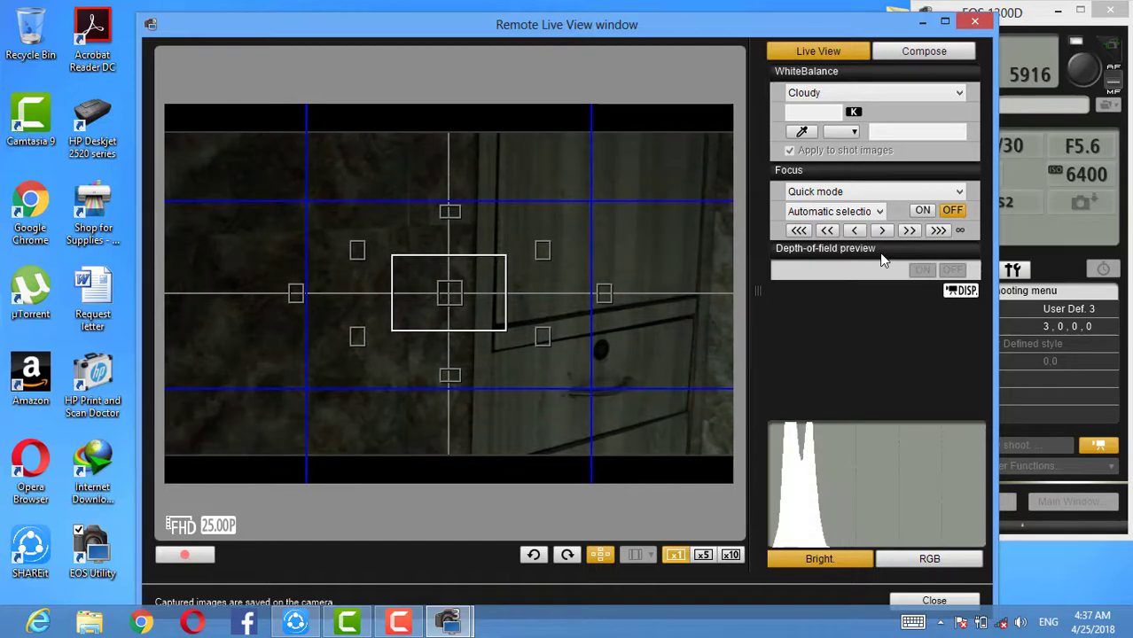
left_click(869, 93)
left_click(874, 116)
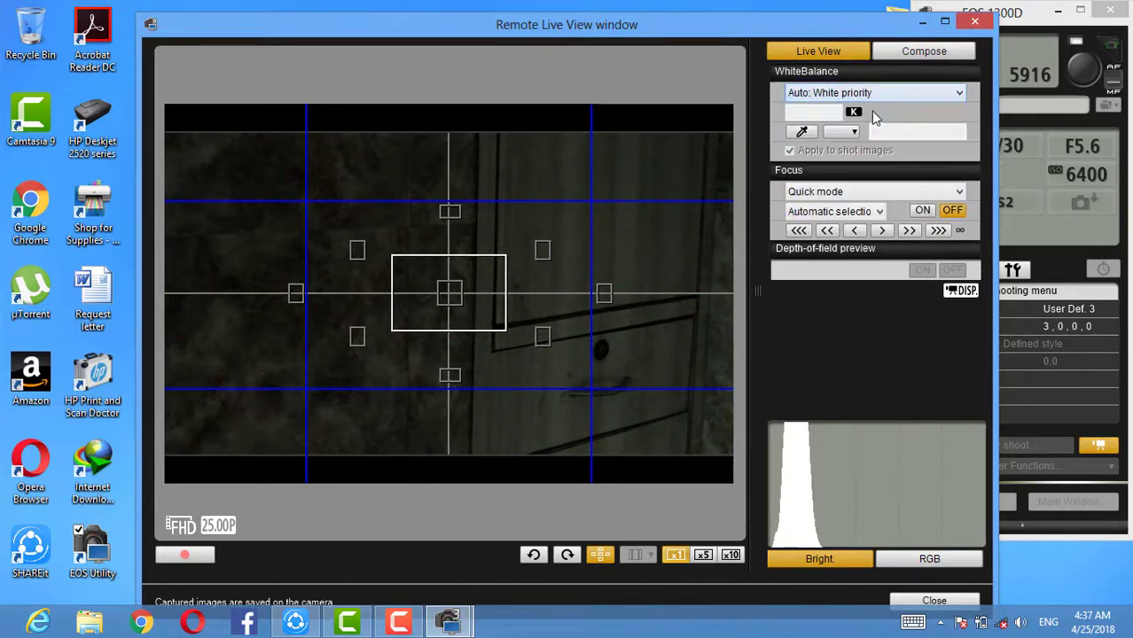
left_click(874, 94)
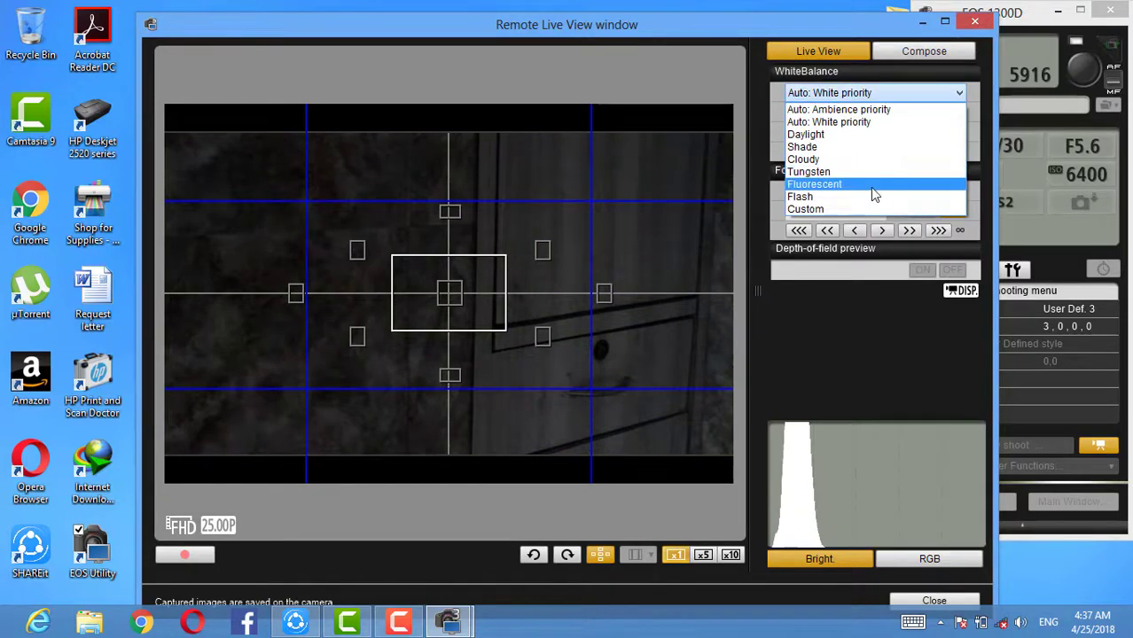
left_click(869, 188)
left_click(868, 100)
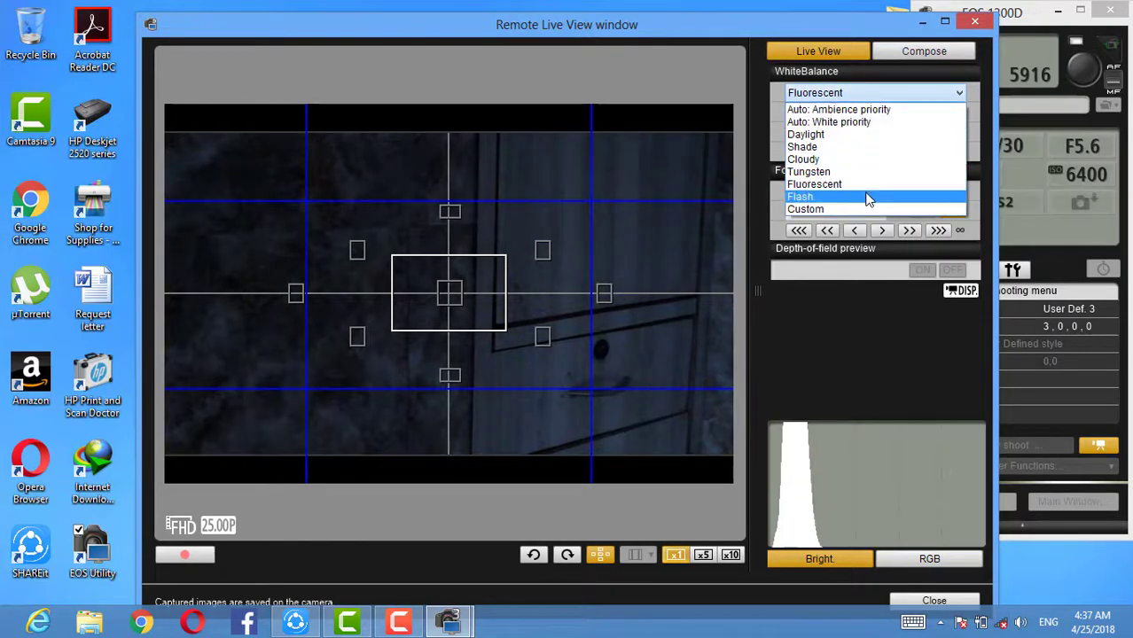
left_click(866, 194)
left_click(867, 197)
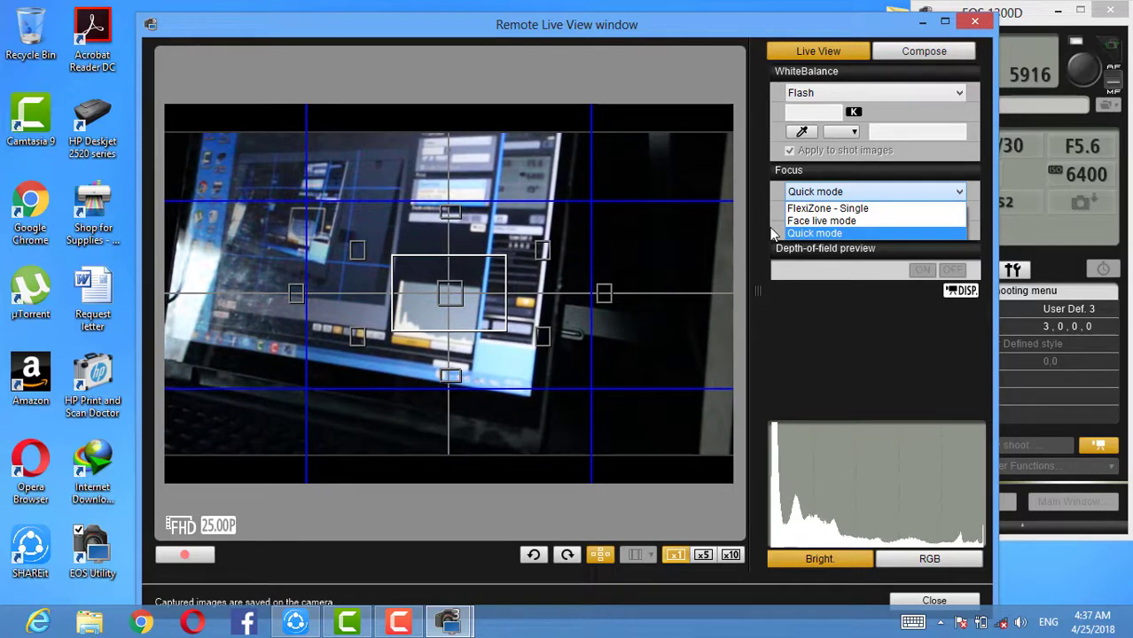
Record a movie of about 22 seconds from the Remote Live View, maximizing its window during the recording.
left_click(188, 558)
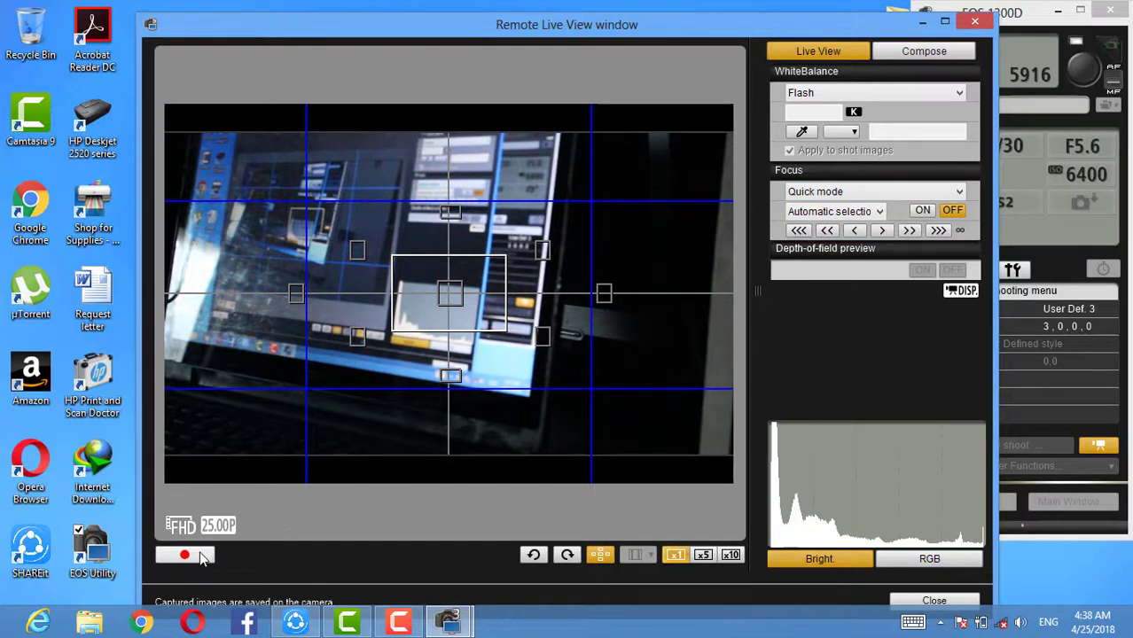
left_click(200, 557)
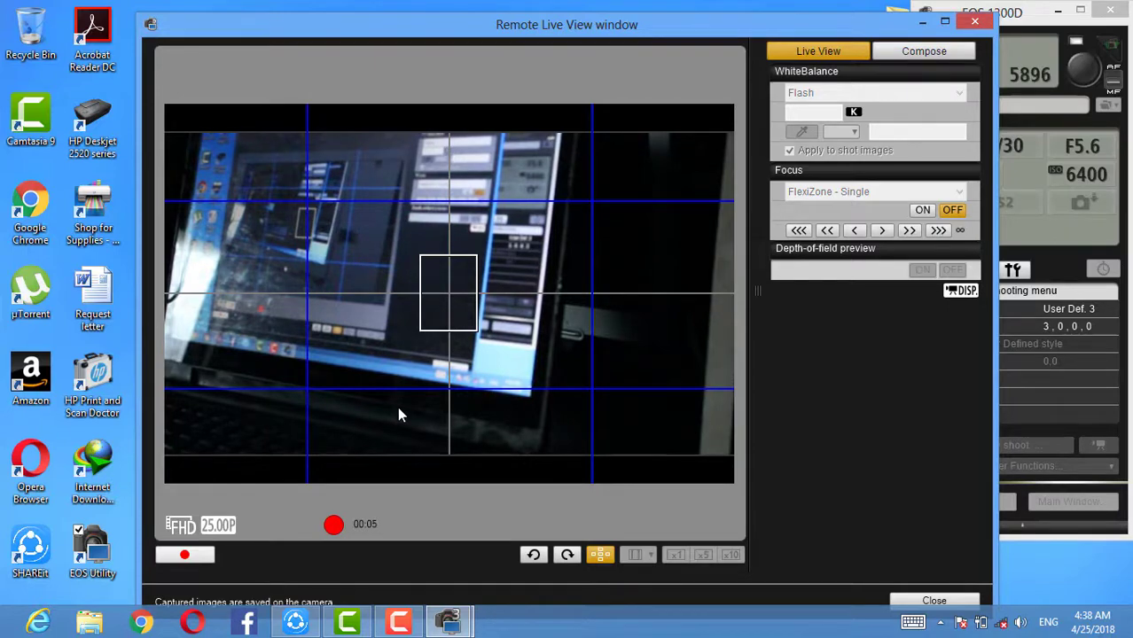
left_click(945, 24)
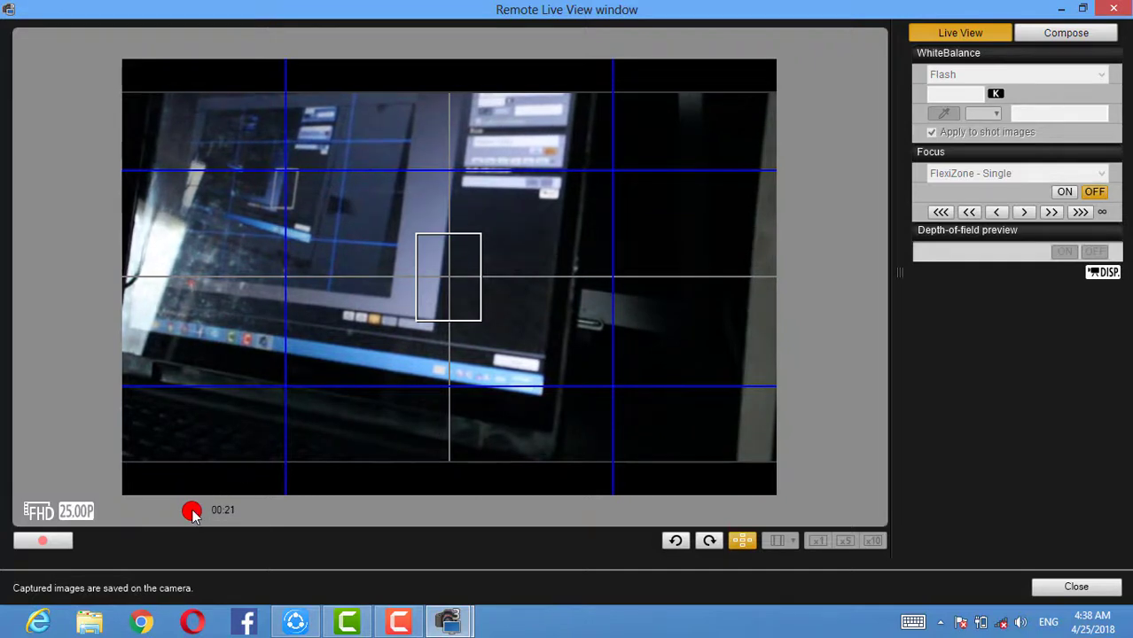
left_click(32, 548)
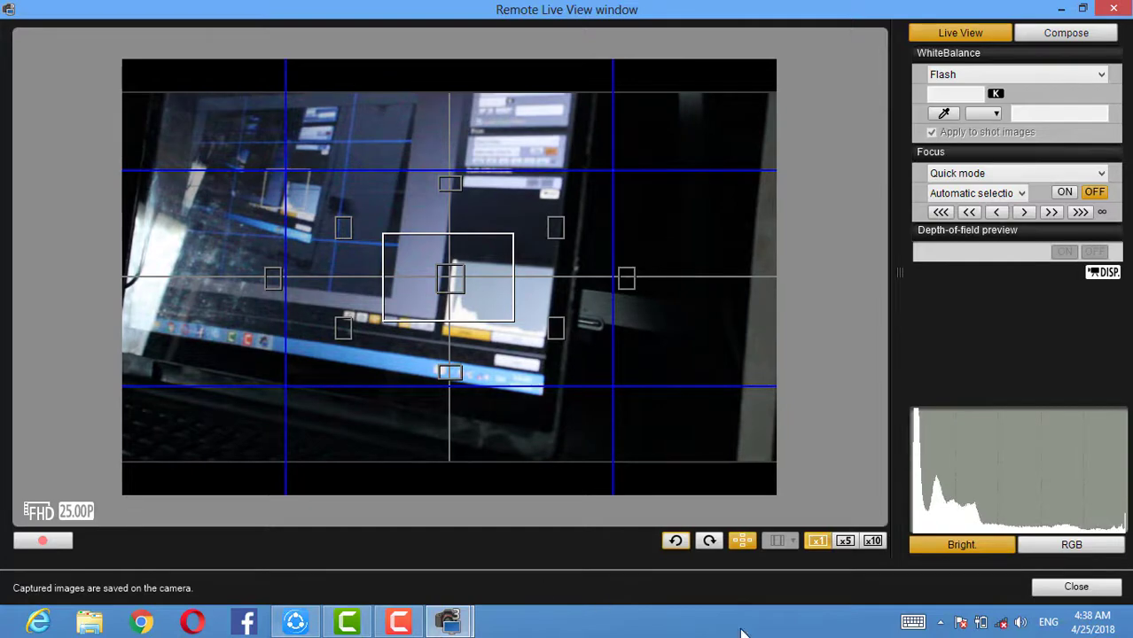
Close the Remote Live View, decline downloading the recorded movie, and close the remote shooting controls.
left_click(1076, 587)
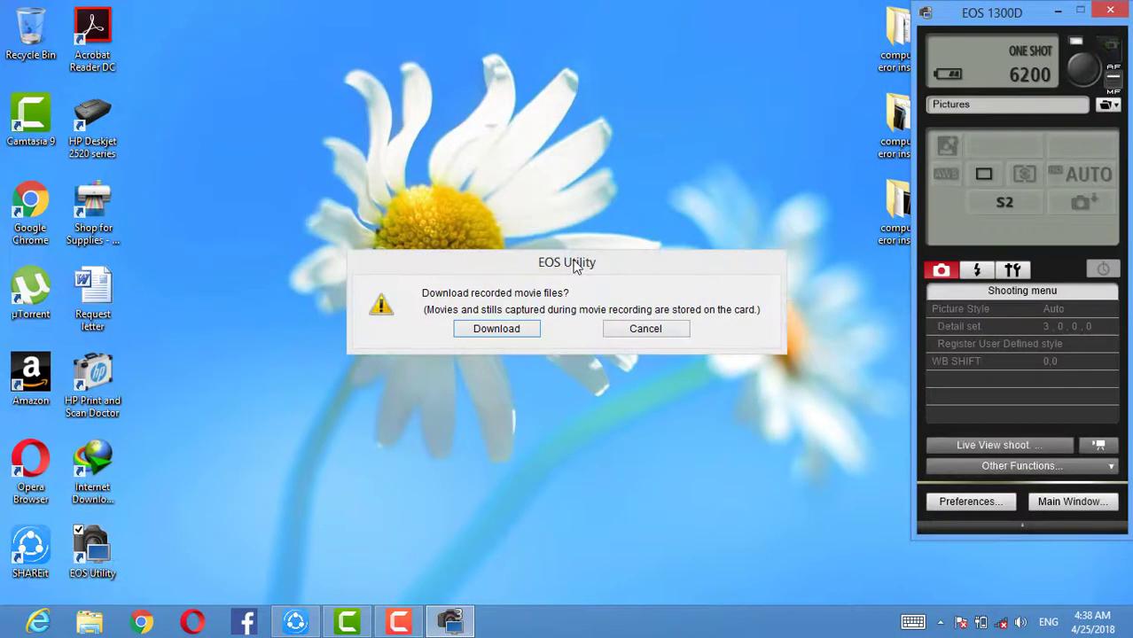
left_click(675, 330)
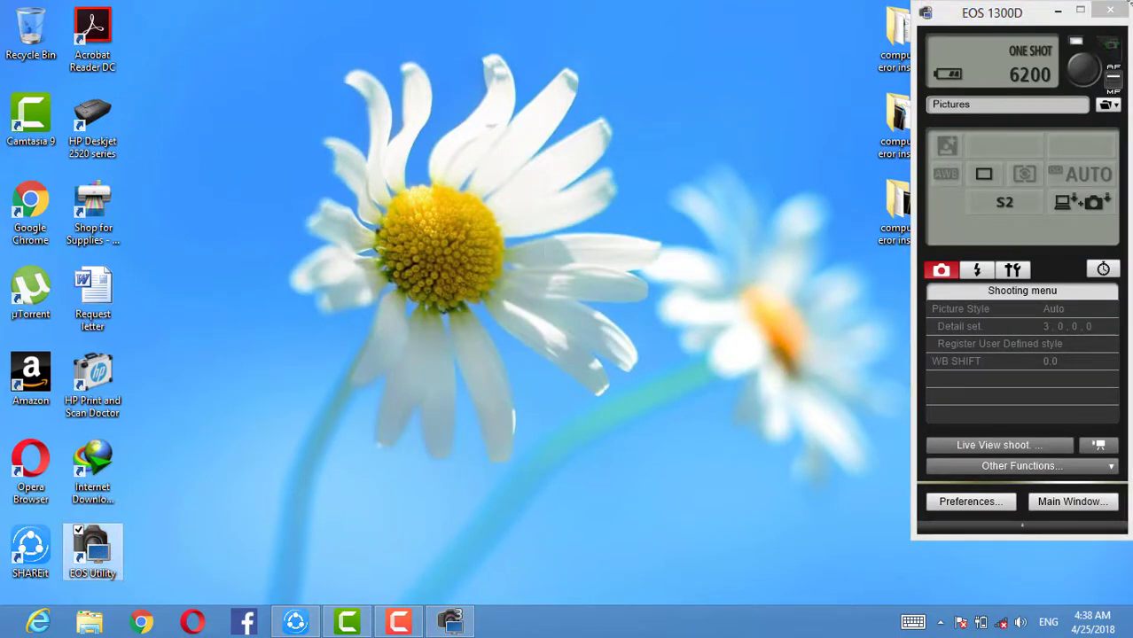
left_click(1110, 10)
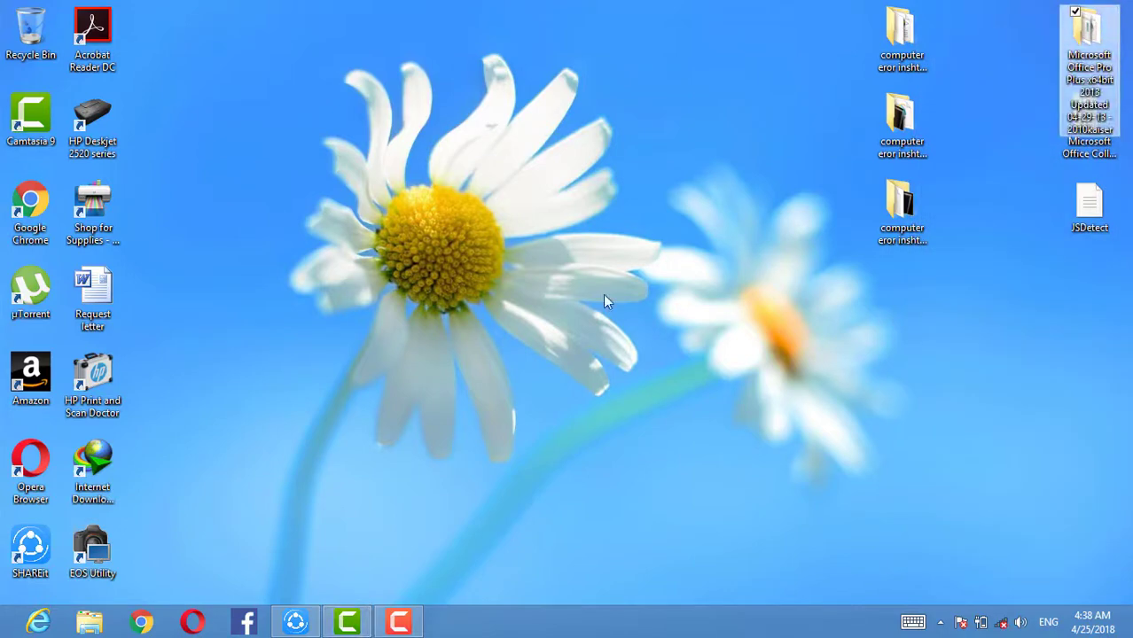
Relaunch EOS Utility and download the newly recorded movie 100-0140 to the computer.
double_click(92, 550)
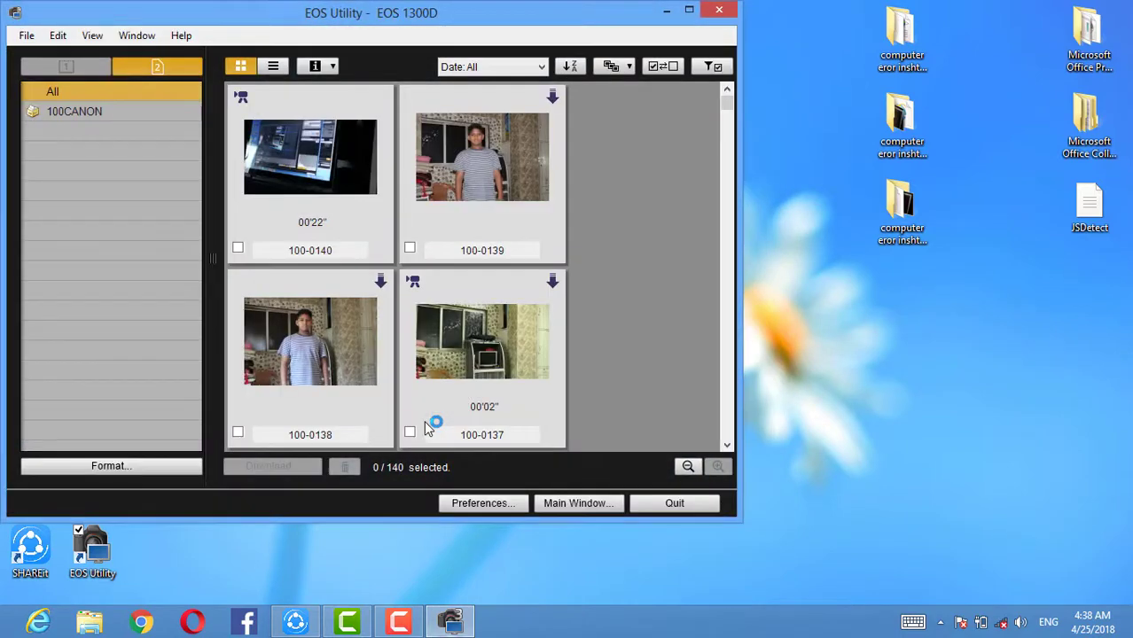
left_click(239, 249)
left_click(245, 471)
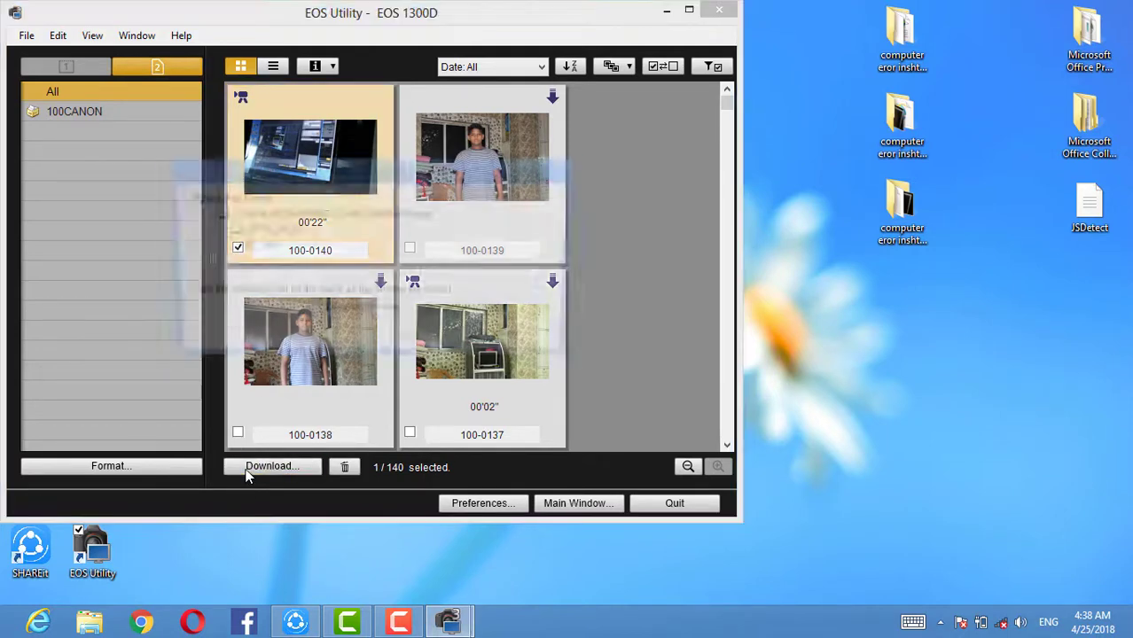
left_click(412, 341)
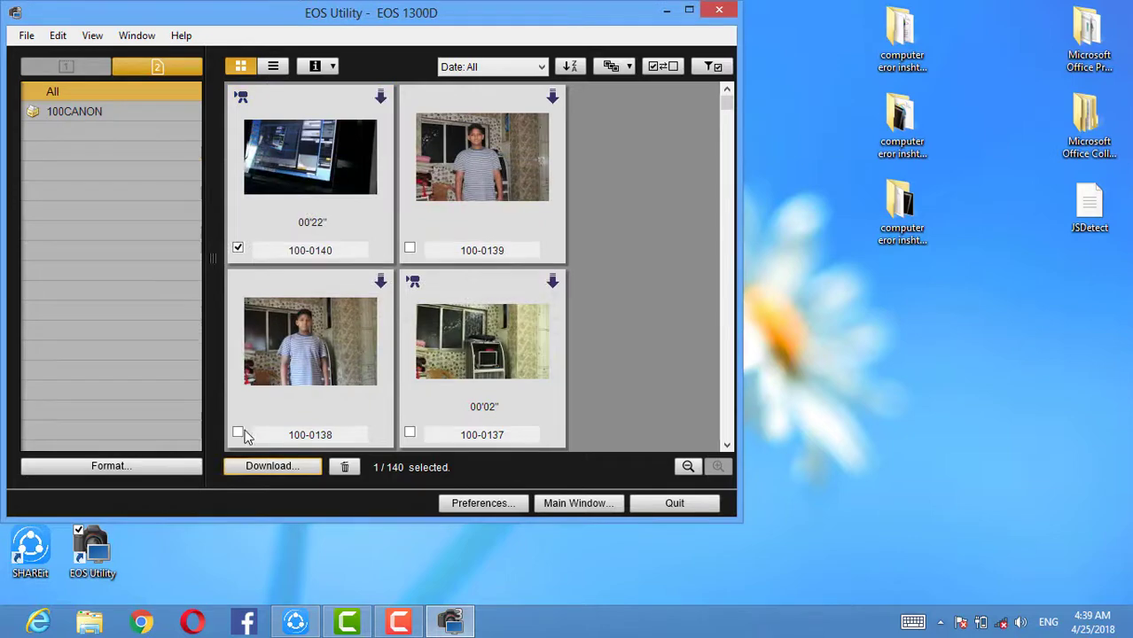
Open the 2018_04_25 folder in the Pictures library and try to play MVI_0140 in the default video app.
left_click(89, 625)
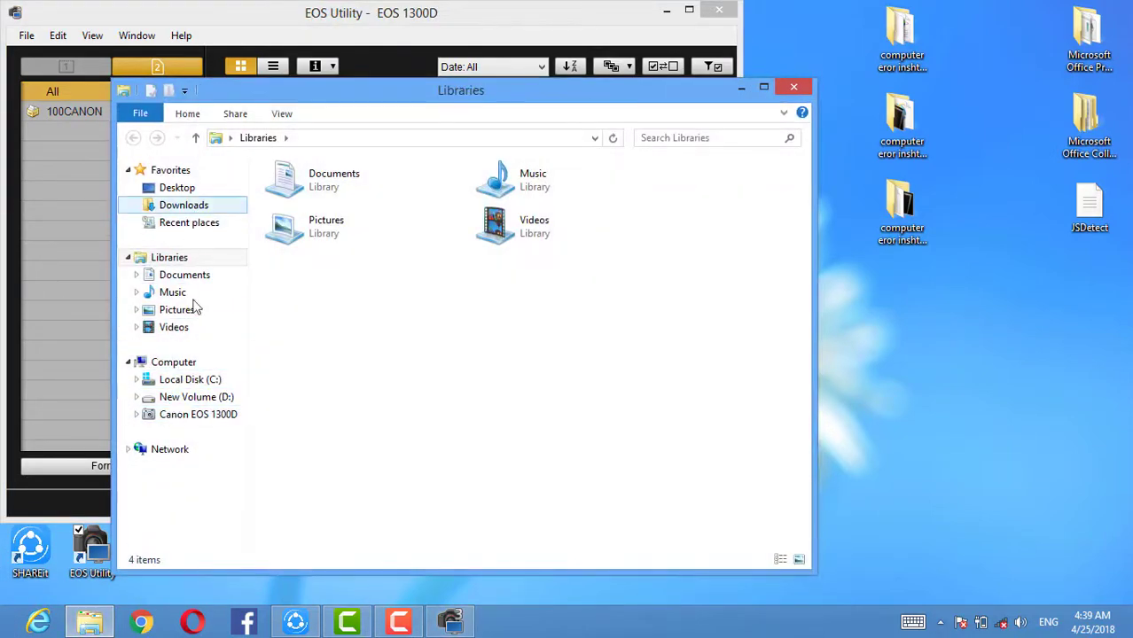
left_click(167, 309)
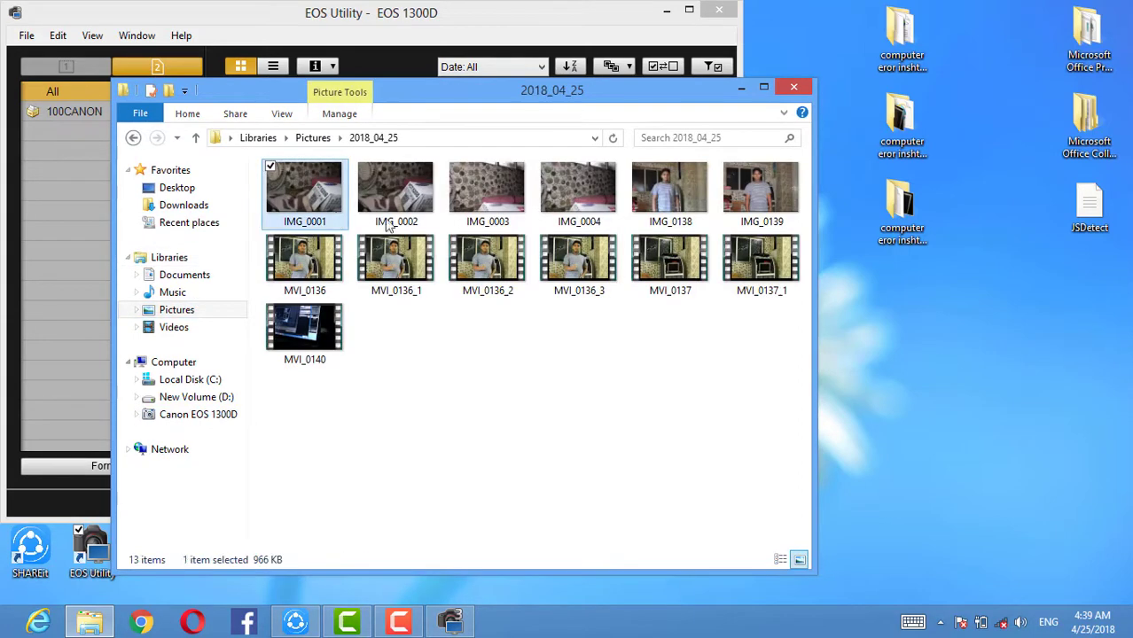
double_click(339, 335)
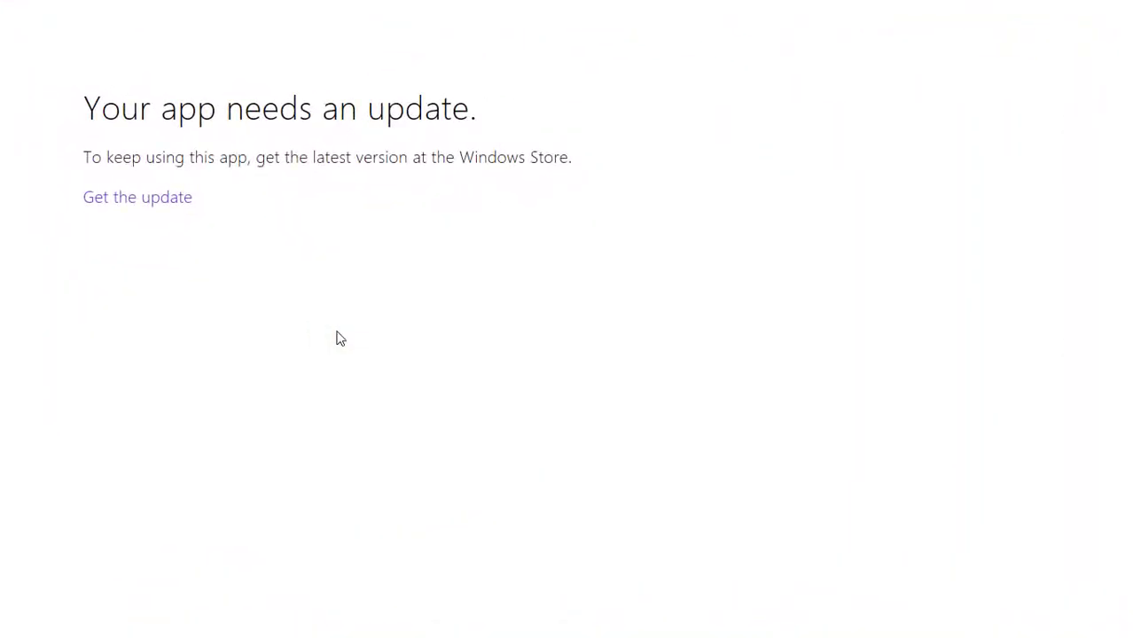
left_click(80, 51)
right_click(324, 330)
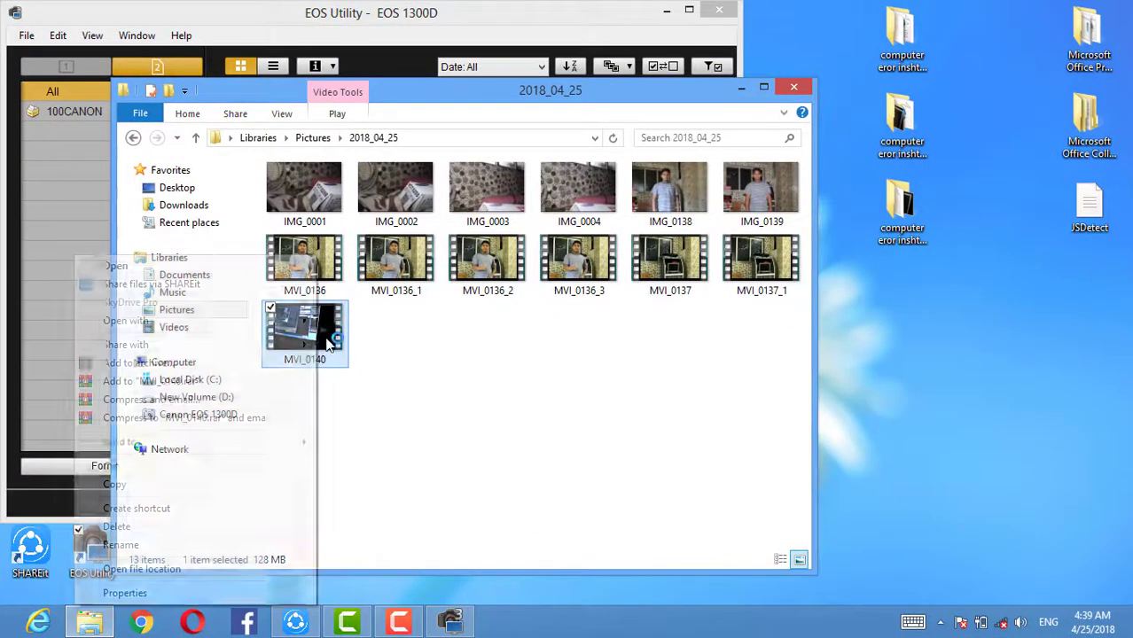
left_click(257, 324)
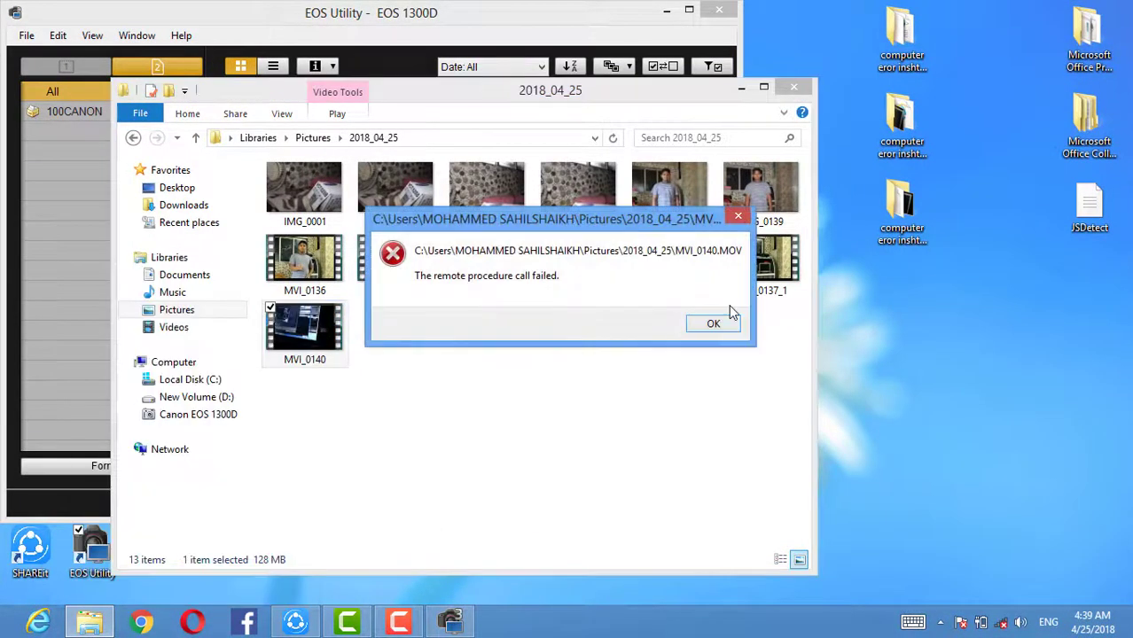
left_click(715, 325)
Play the MVI_0140 movie with Windows Media Player instead of the default app.
right_click(310, 332)
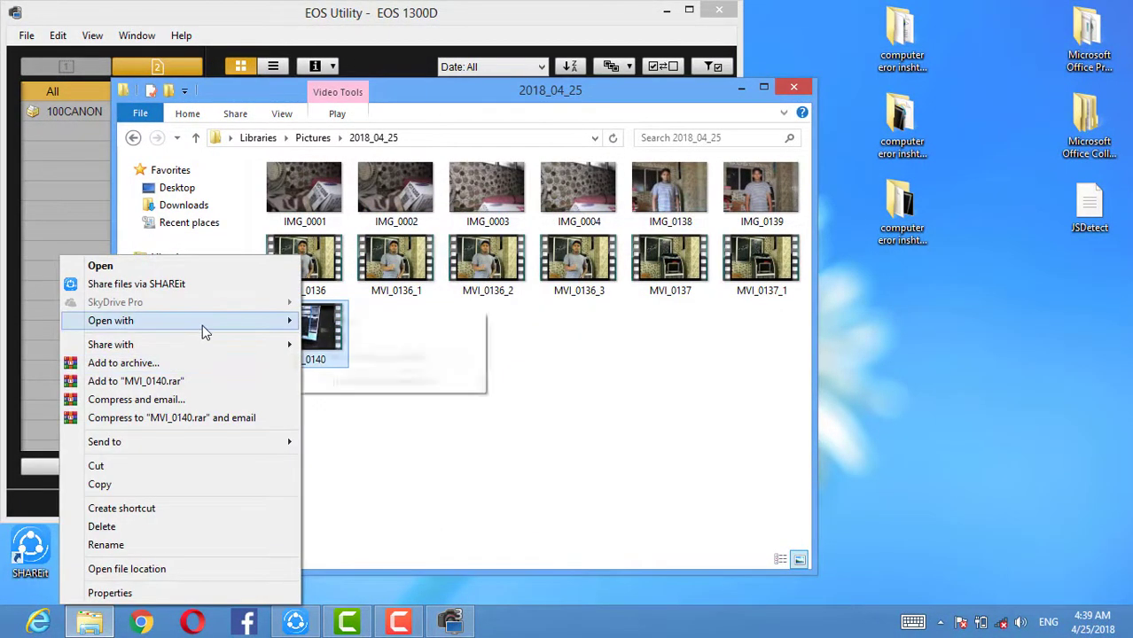
mouse_move(202, 324)
left_click(390, 357)
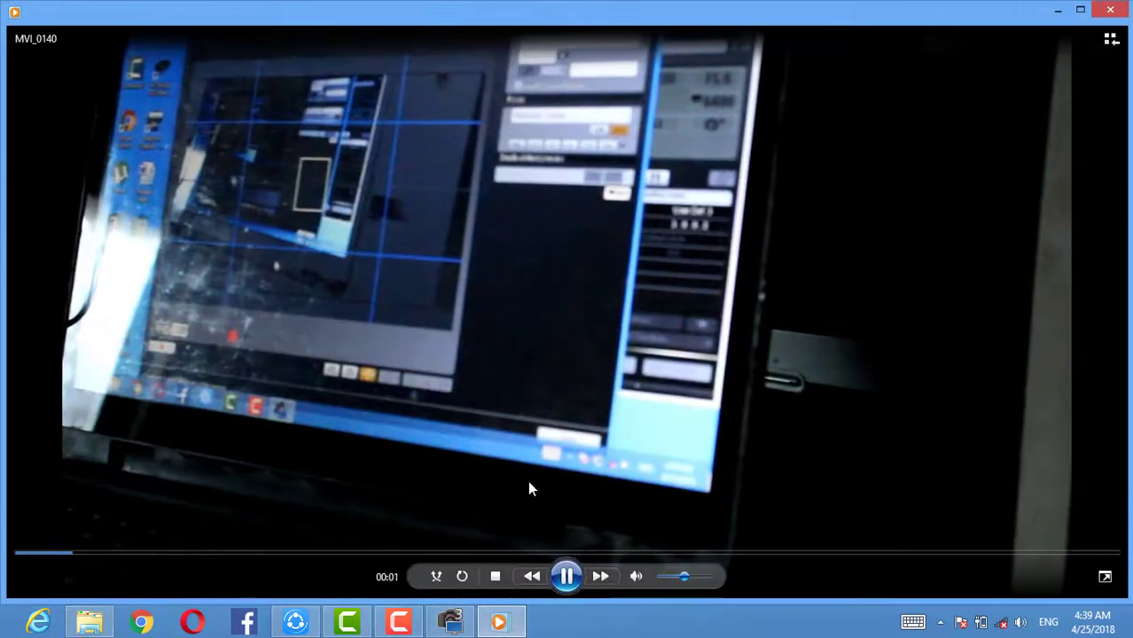
Pause the MVI_0140 movie and close Windows Media Player.
left_click(566, 577)
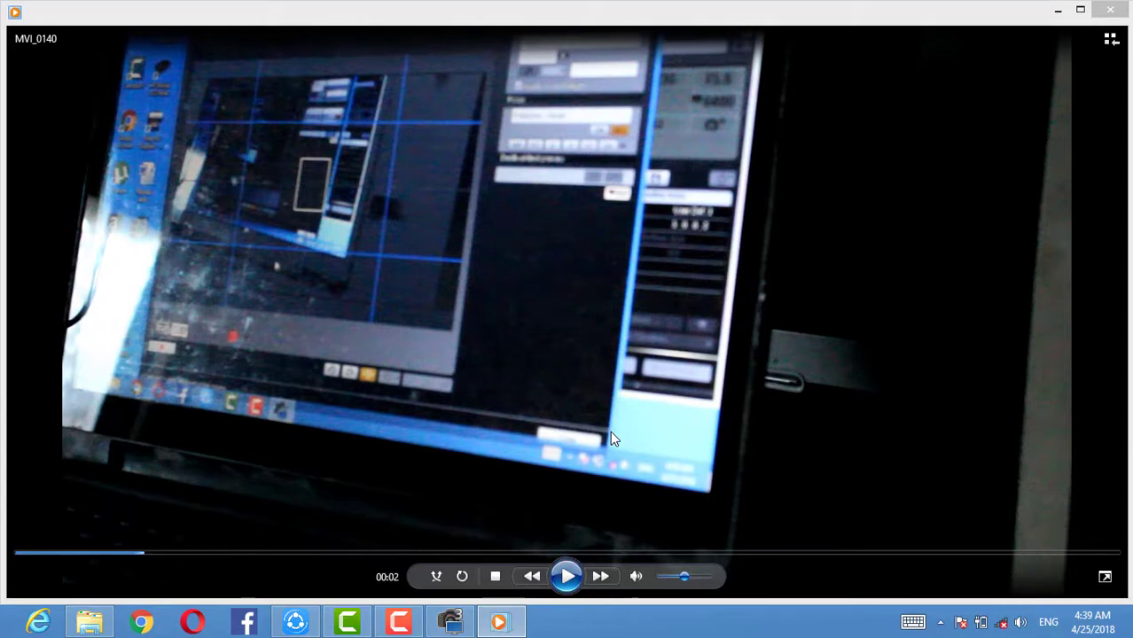
left_click(610, 438)
left_click(1110, 9)
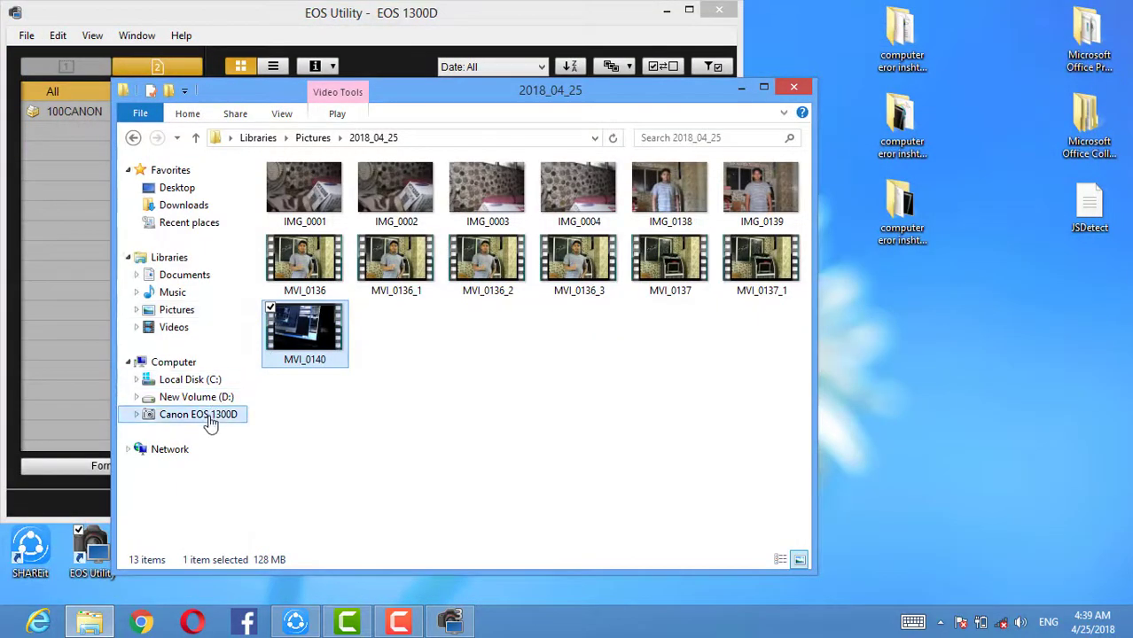
Try to browse the Canon EOS 1300D's SD card down to its DCIM folder, dismissing the device messages.
left_click(210, 416)
double_click(354, 200)
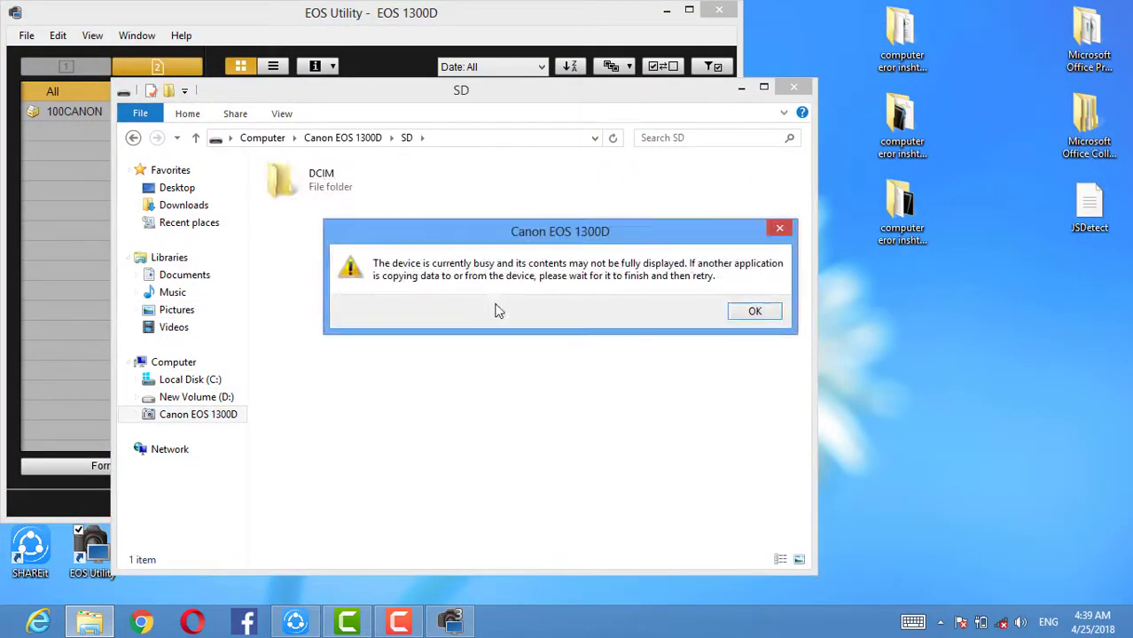
left_click(749, 310)
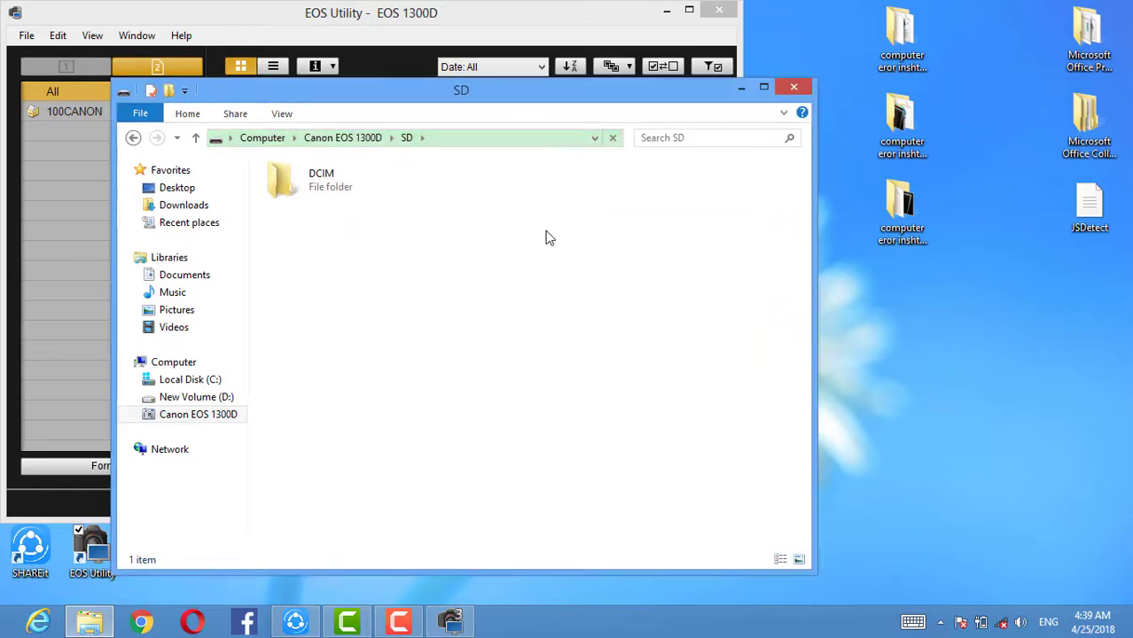
double_click(369, 195)
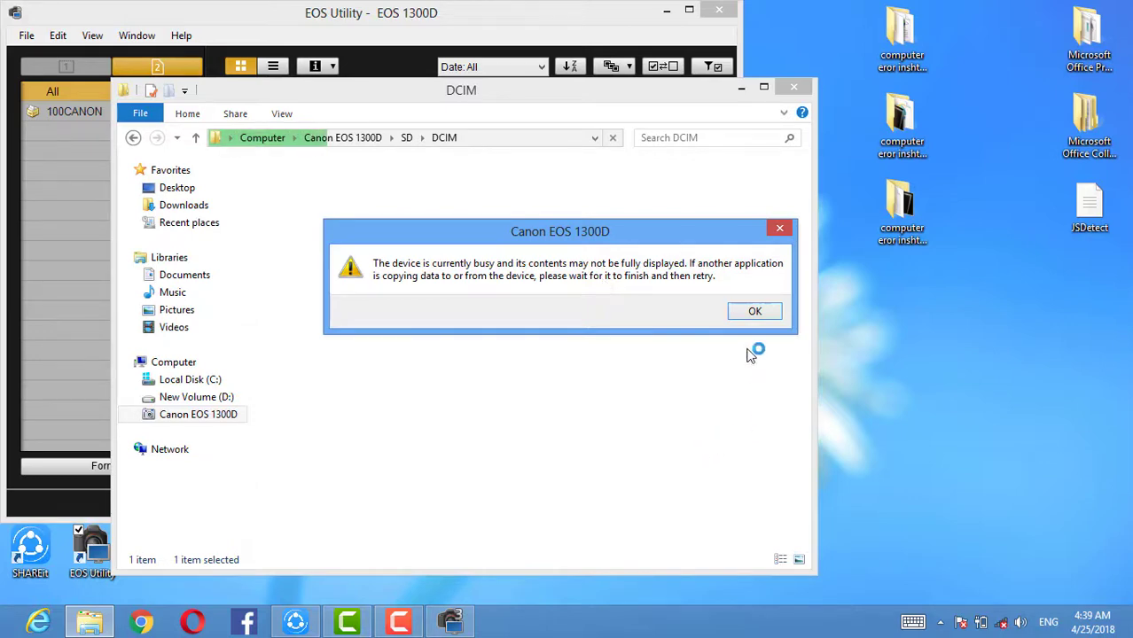
left_click(749, 314)
Close EOS Utility, open the 100CANON folder under DCIM on the camera's SD card, and view its movie files at the end.
left_click(718, 9)
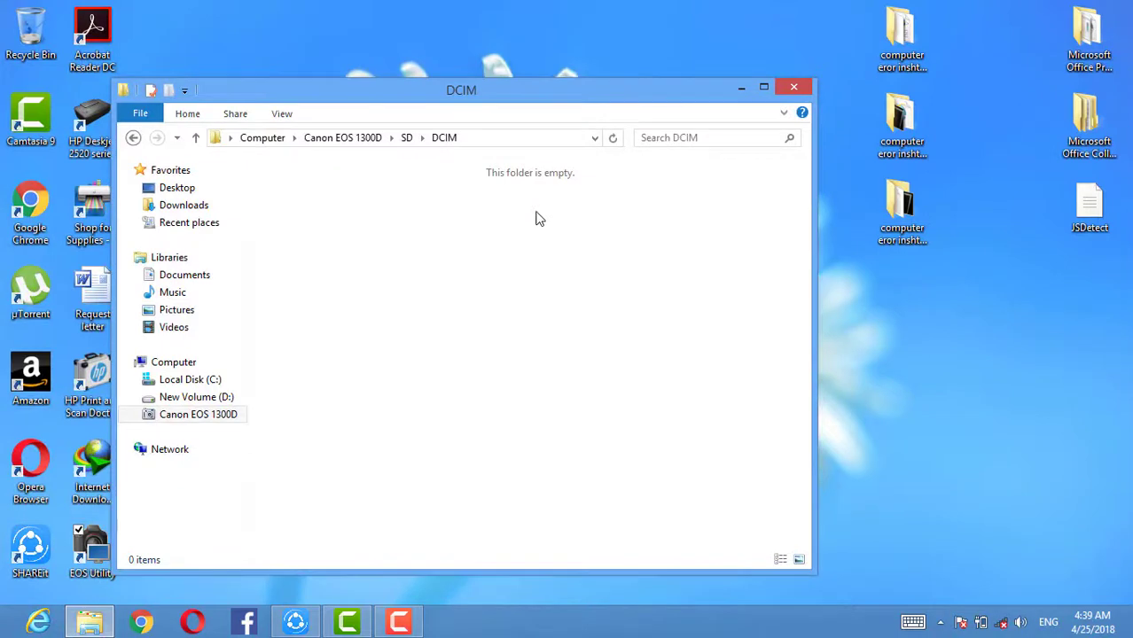
left_click(217, 414)
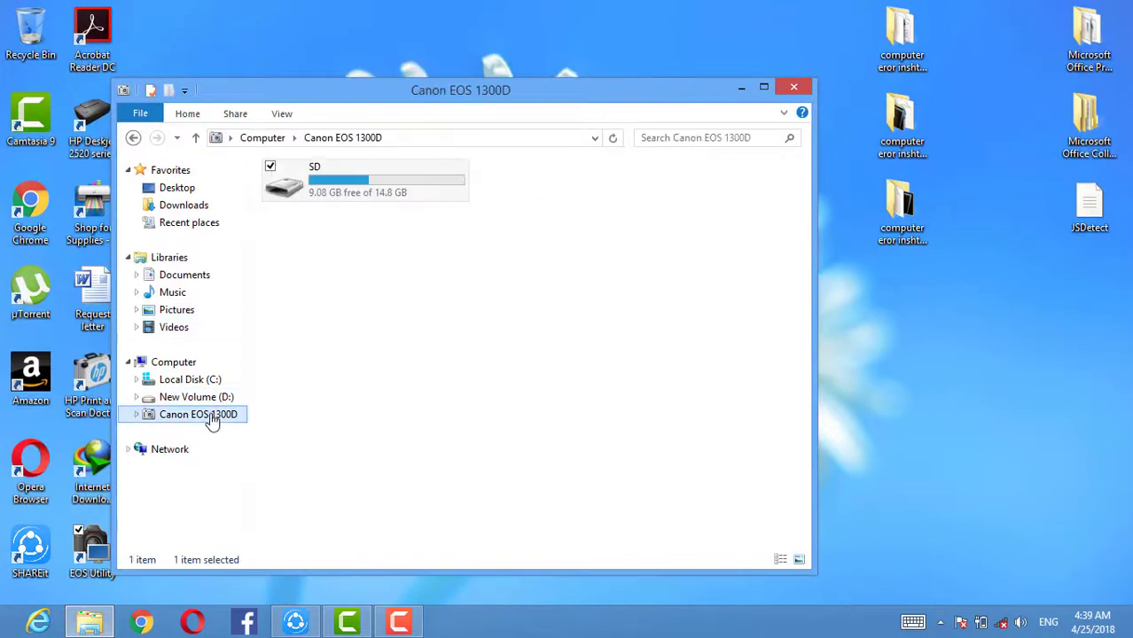
double_click(375, 204)
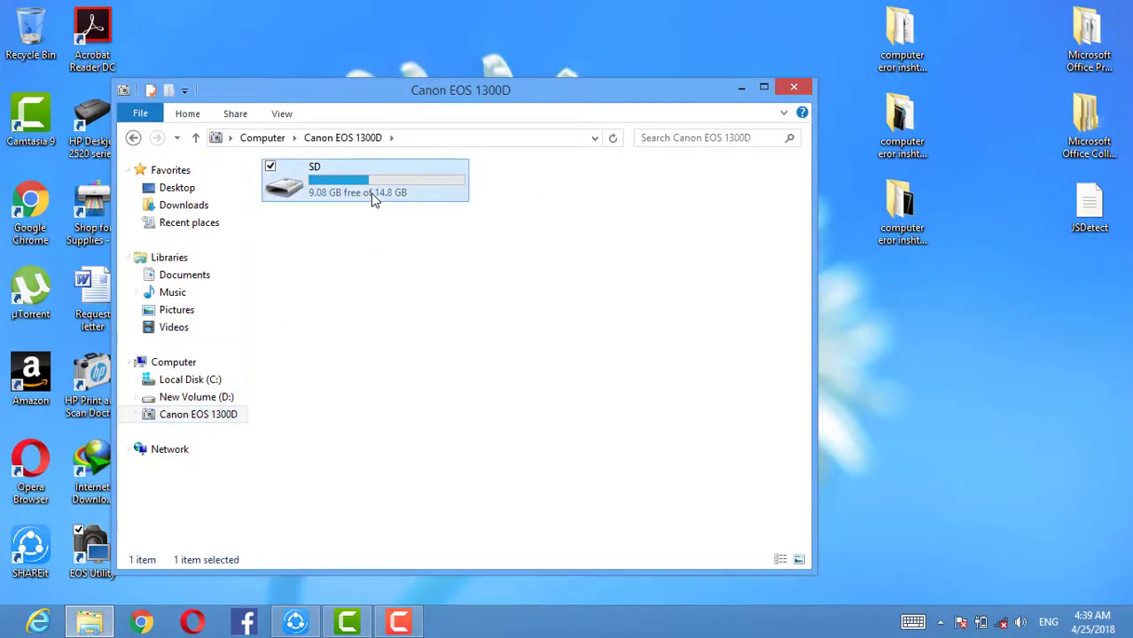
double_click(371, 195)
double_click(372, 199)
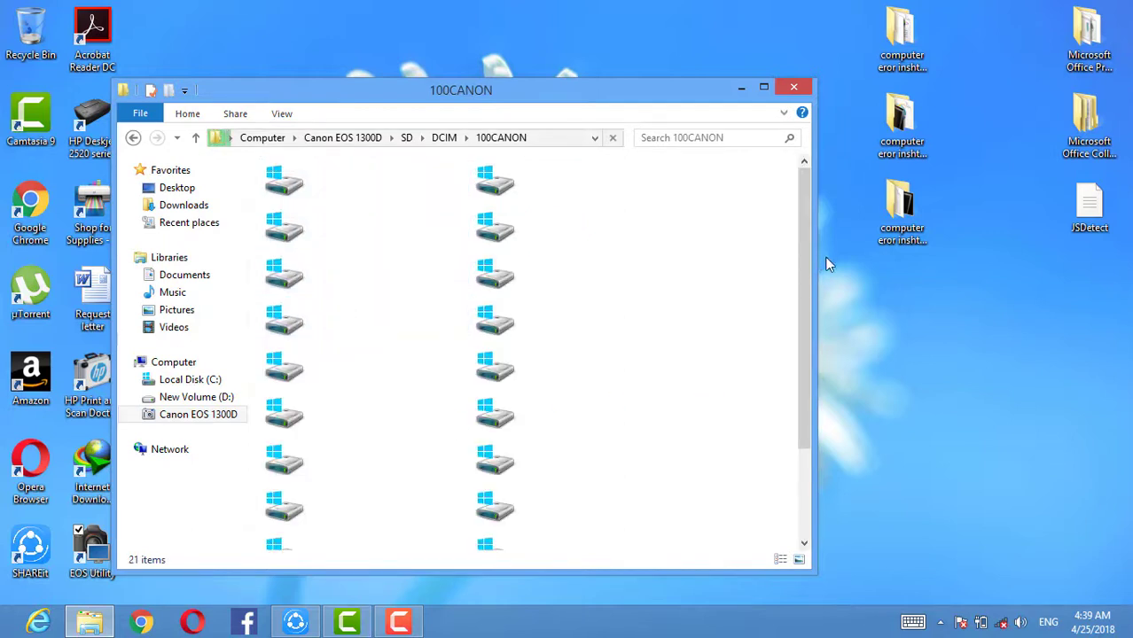
left_click_drag(806, 246, 798, 493)
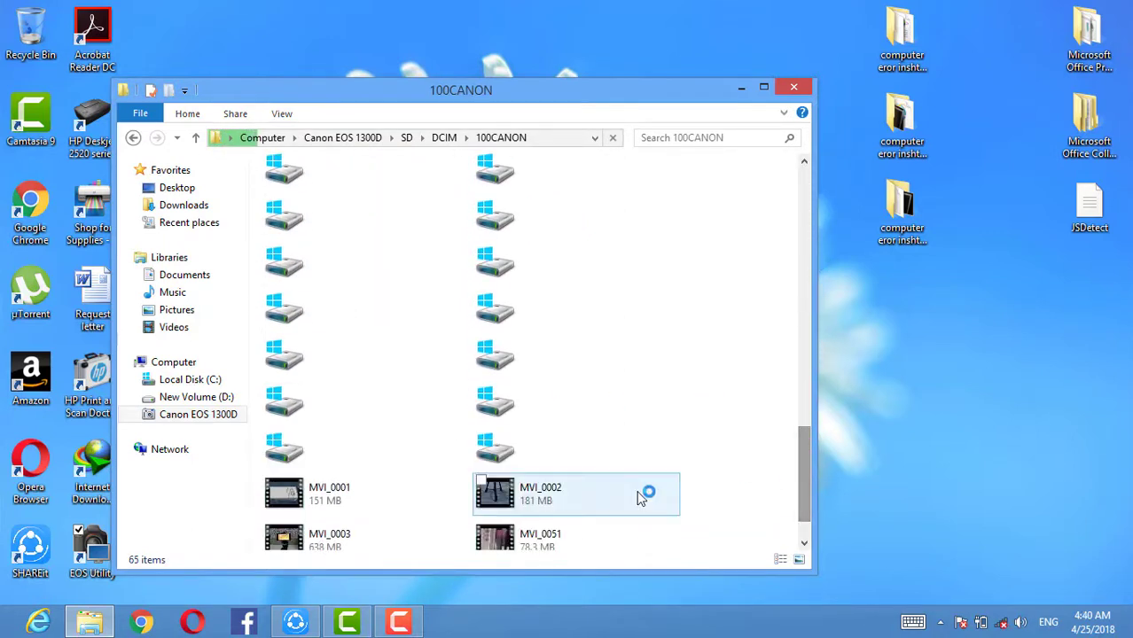
left_click_drag(804, 449, 800, 550)
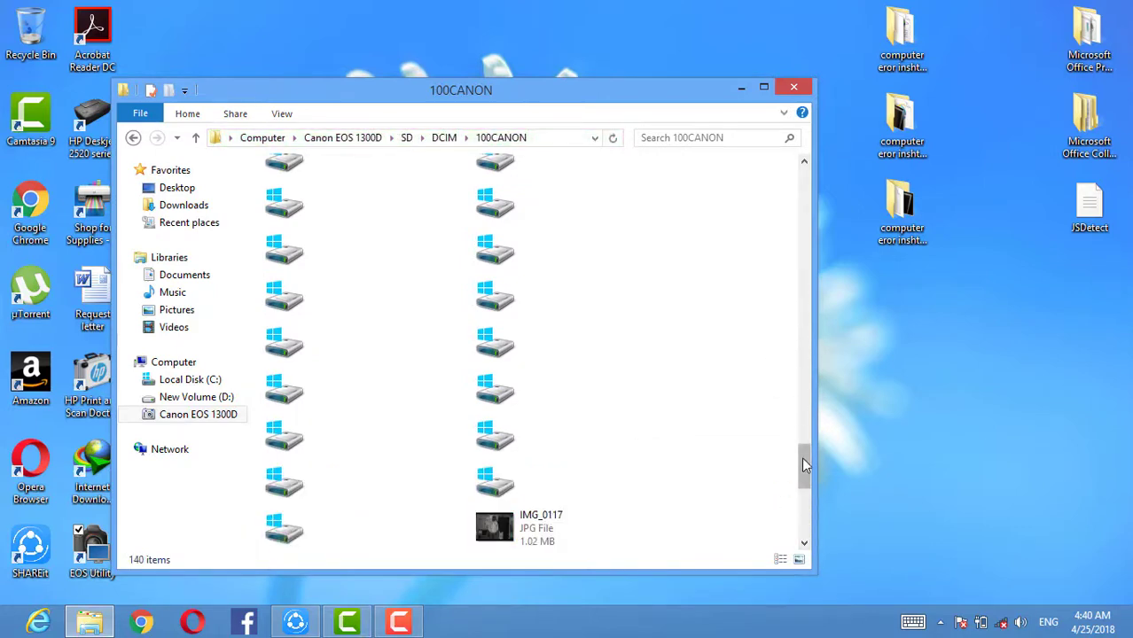
left_click_drag(801, 457, 806, 523)
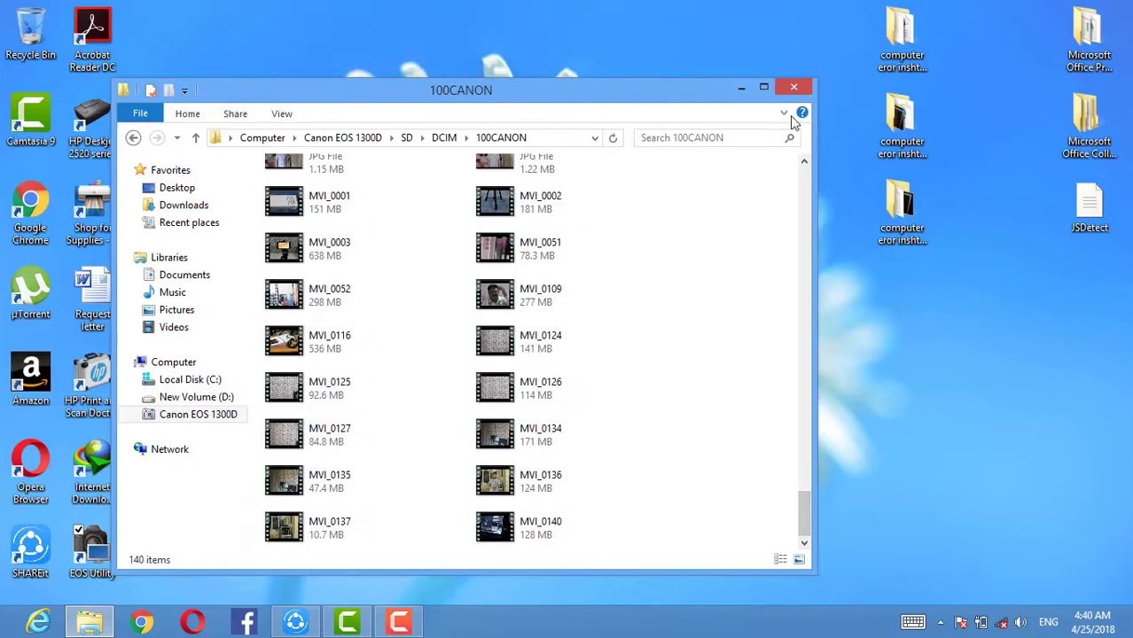